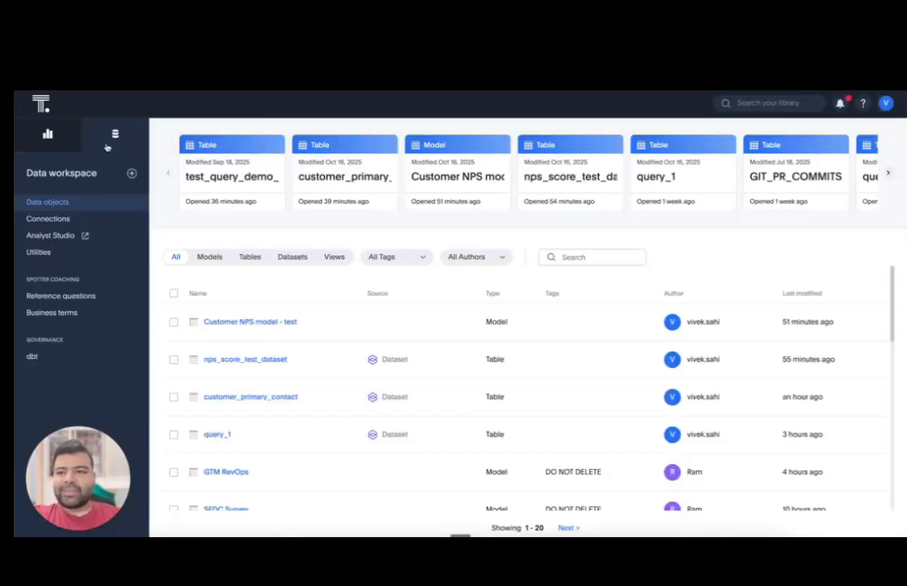
In Analyst Studio, start a dataset from the Google Sheet "Accounts NPS - 2025", using its worksheet "Support tickets by accounts"
{"action": "left_click", "coordinate": [90, 236]}
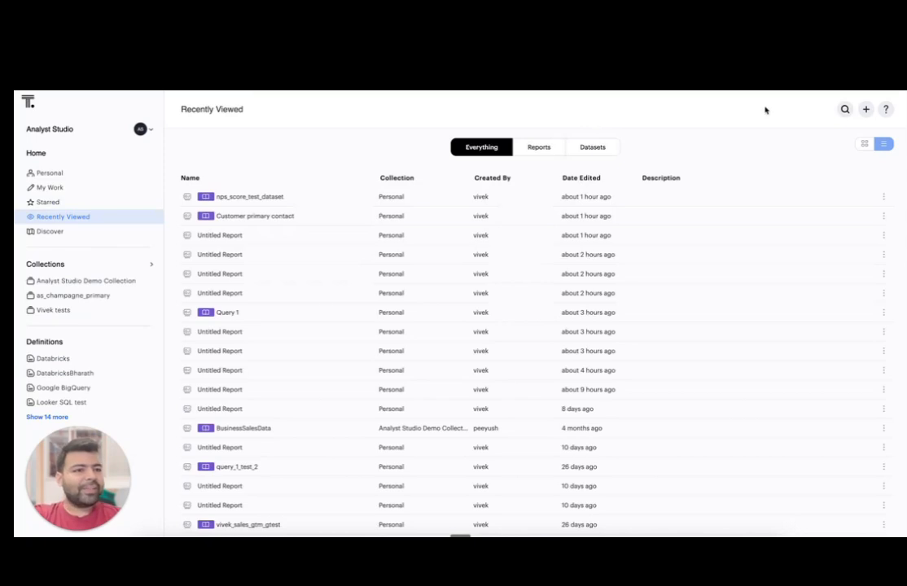
{"action": "left_click", "coordinate": [867, 111]}
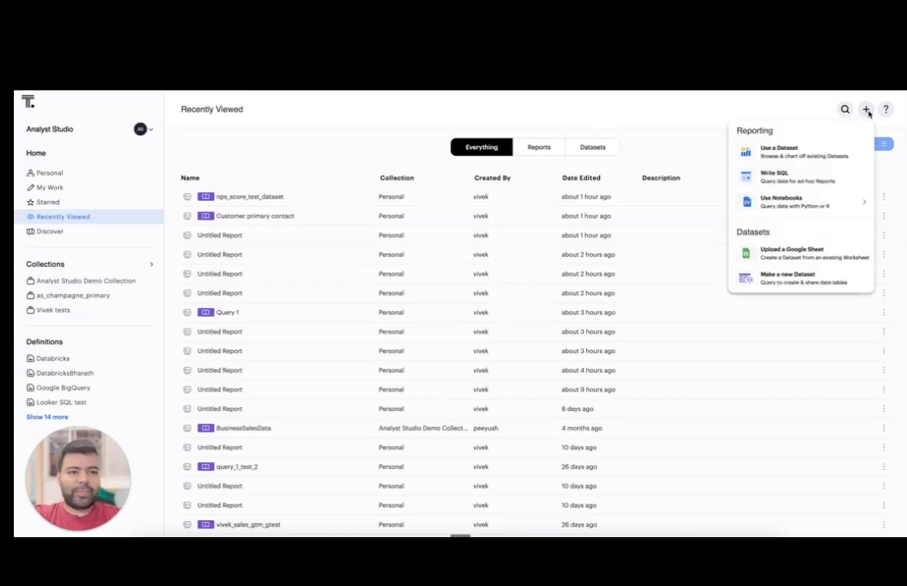
{"action": "left_click", "coordinate": [795, 254]}
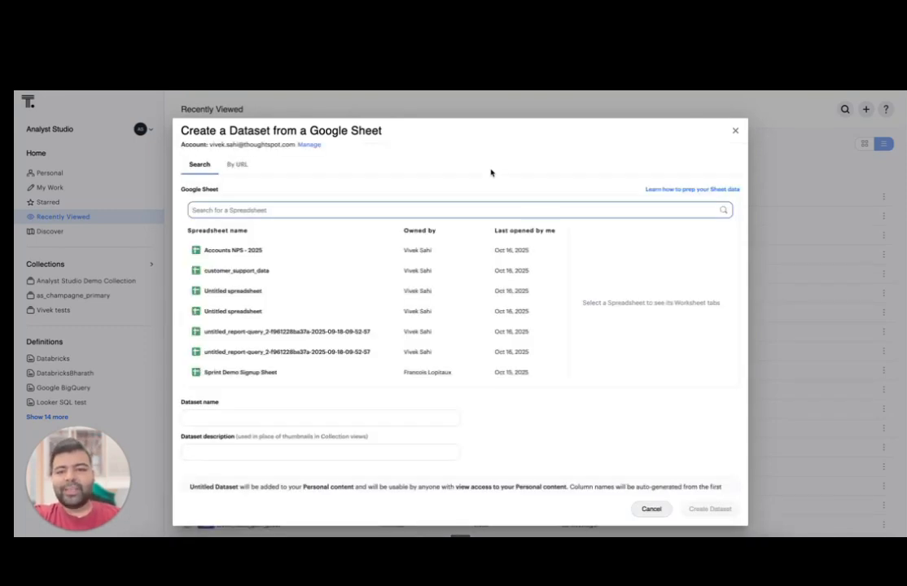
{"action": "left_click", "coordinate": [308, 252]}
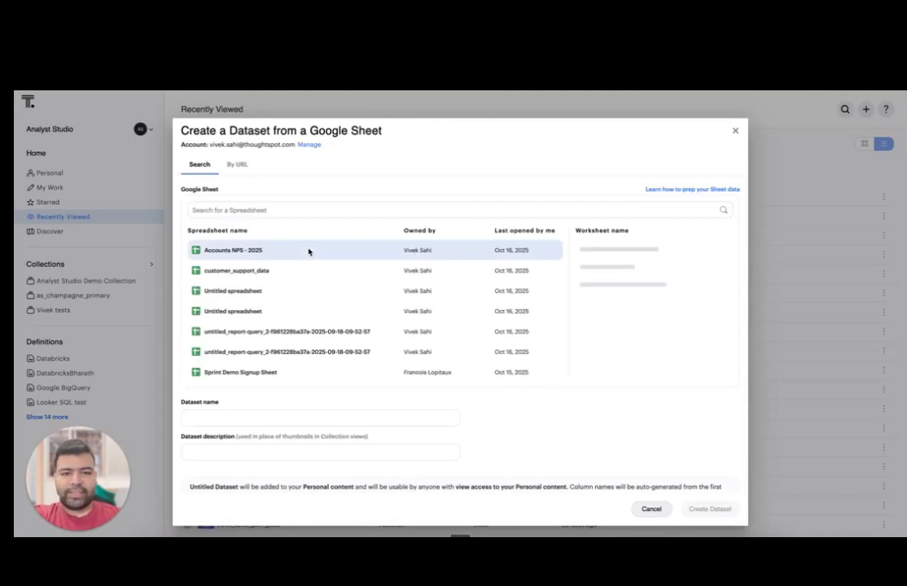
{"action": "left_click", "coordinate": [617, 250]}
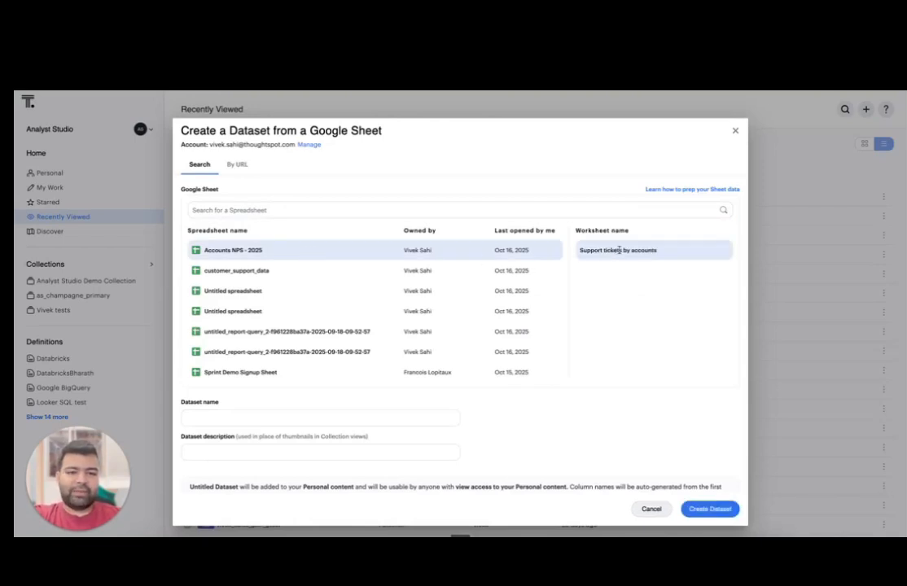
Name the dataset "NPS 2025 test data" and create it
{"action": "left_click", "coordinate": [356, 417]}
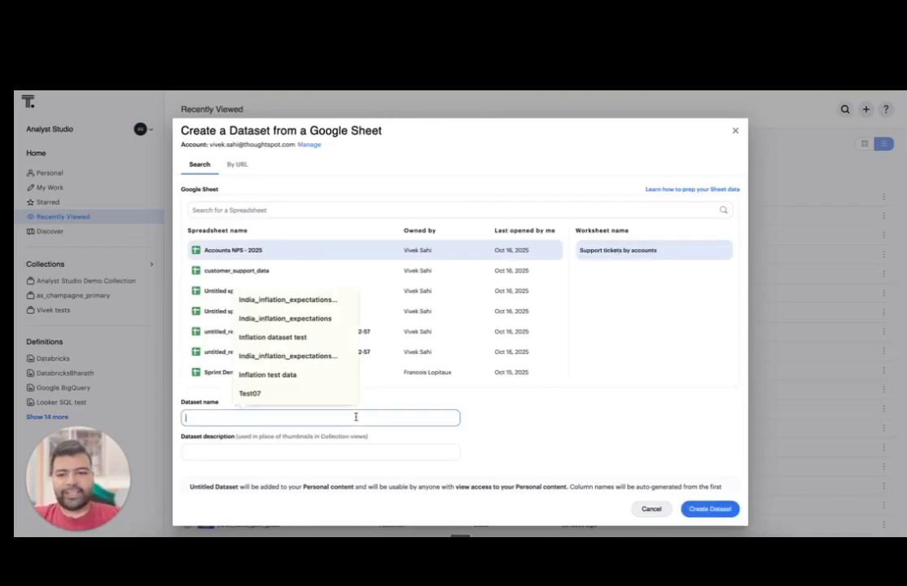
{"action": "type", "text": "N"}
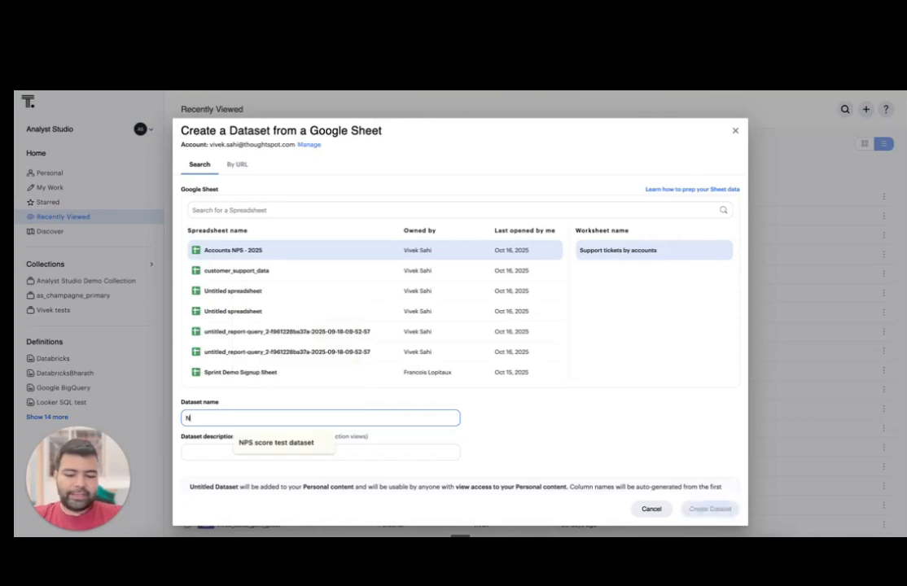
{"action": "type", "text": "PS 2025"}
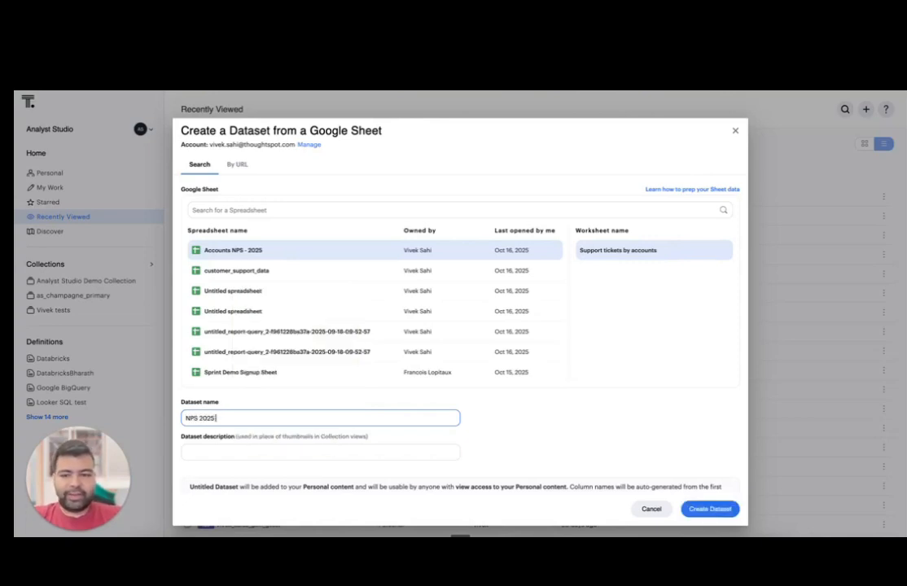
{"action": "type", "text": " test data"}
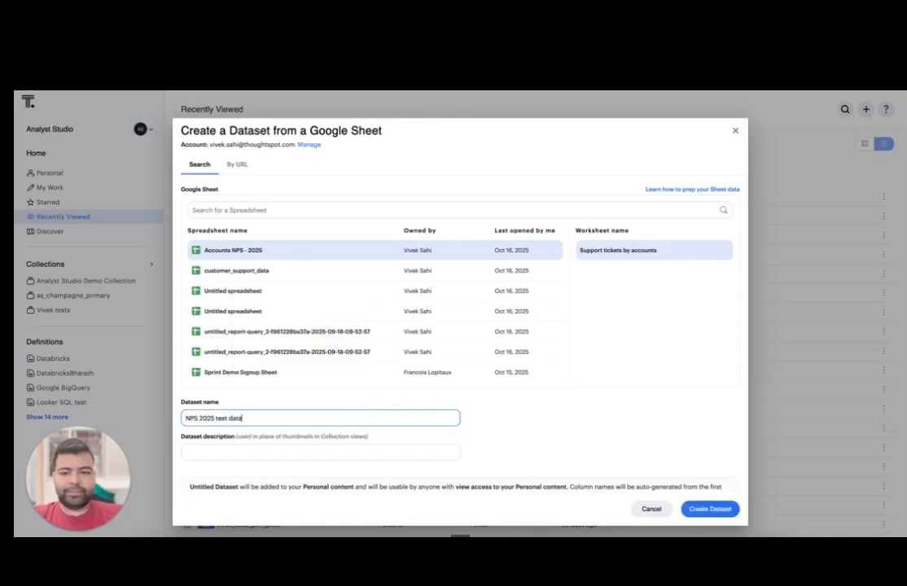
{"action": "left_click", "coordinate": [711, 510]}
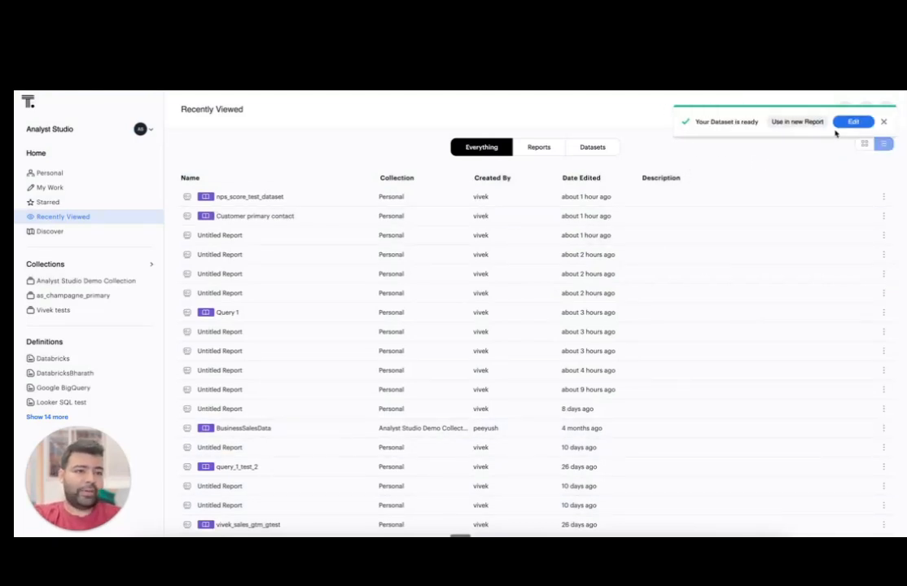
Open the new dataset for editing, review its Data workspace publishing settings without moving it to a collection, and close them without publishing
{"action": "left_click", "coordinate": [850, 122]}
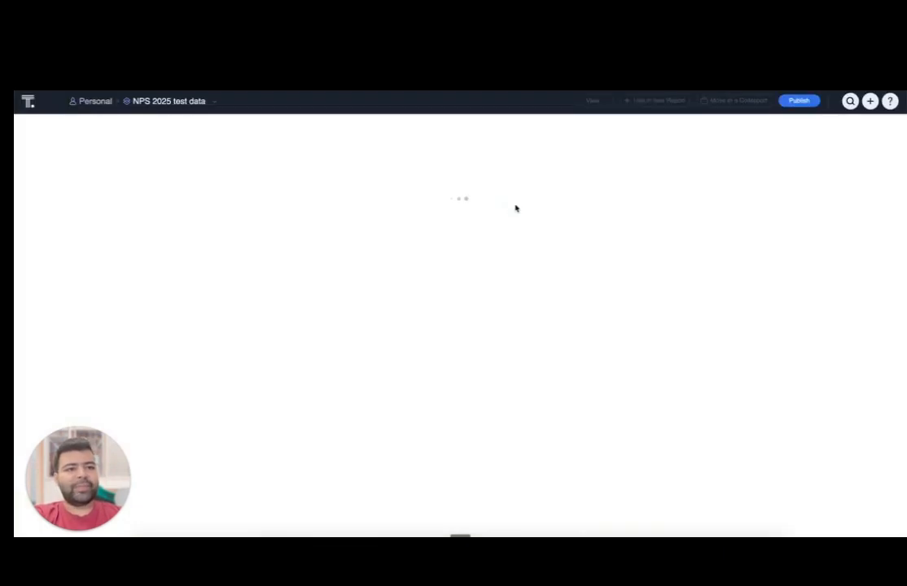
{"action": "left_click", "coordinate": [801, 101]}
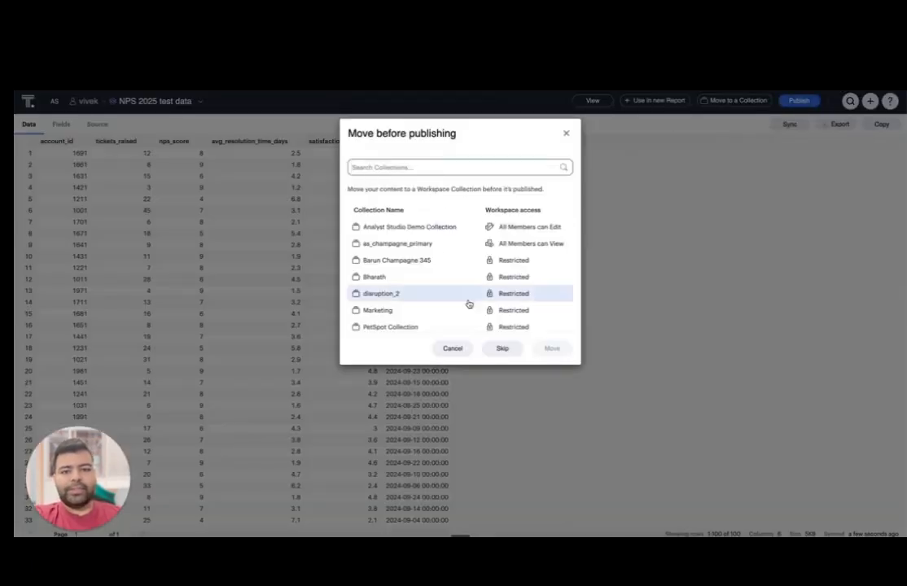
{"action": "left_click", "coordinate": [499, 349]}
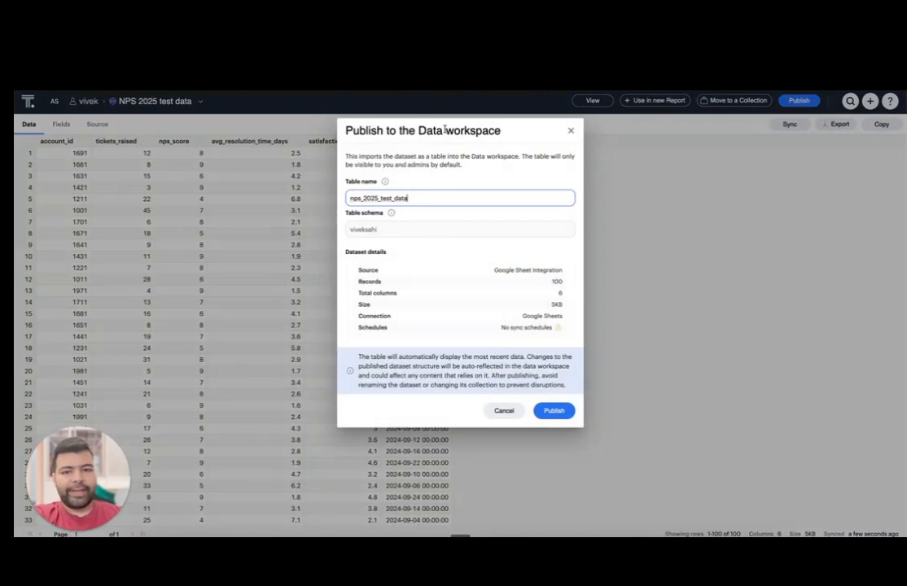
{"action": "mouse_move", "coordinate": [406, 202]}
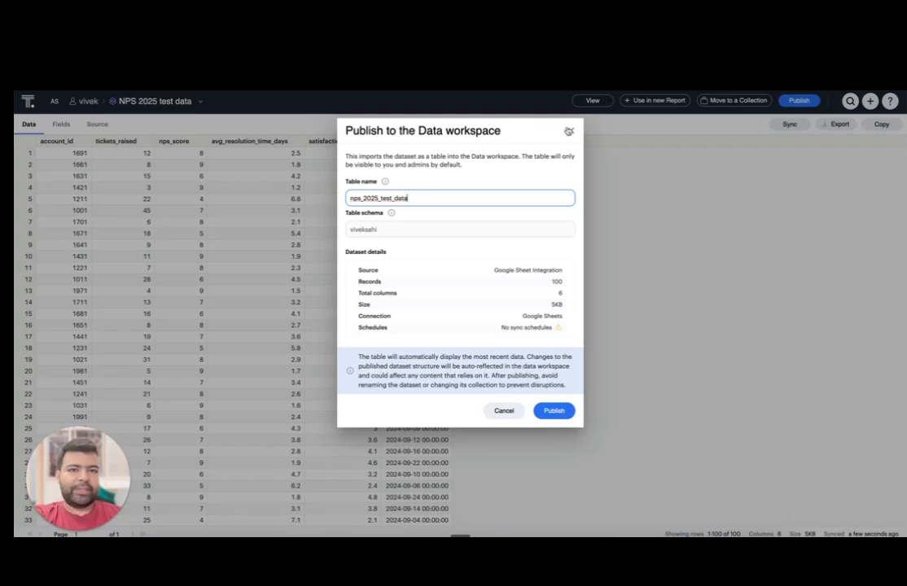
{"action": "left_click", "coordinate": [574, 131]}
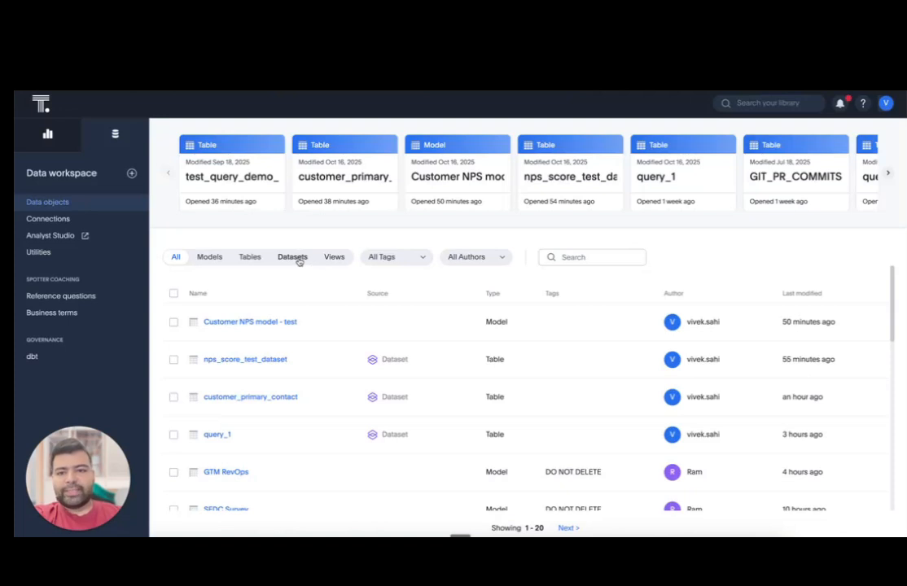
Show only datasets among the data objects, view nps_score_test_dataset, and return to the list of datasets
{"action": "left_click", "coordinate": [295, 257]}
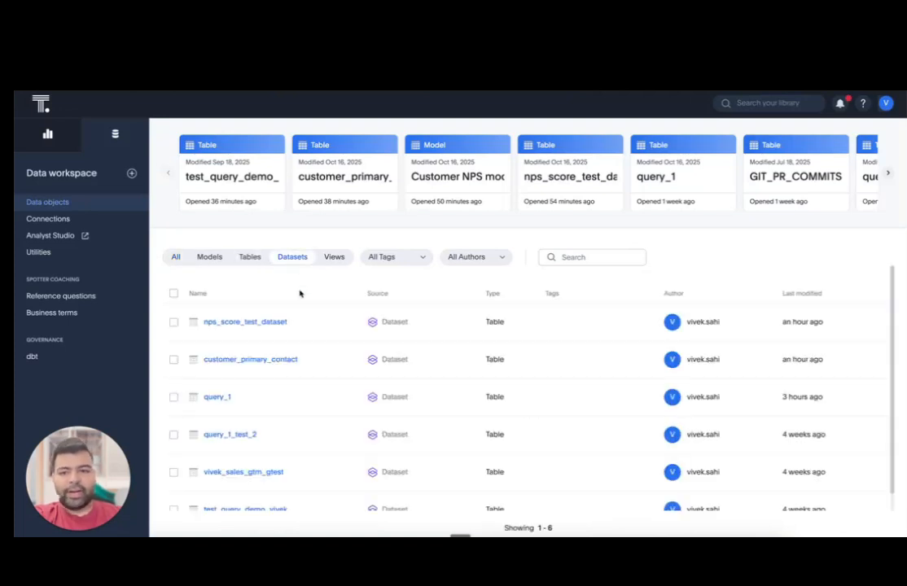
{"action": "left_click", "coordinate": [269, 324]}
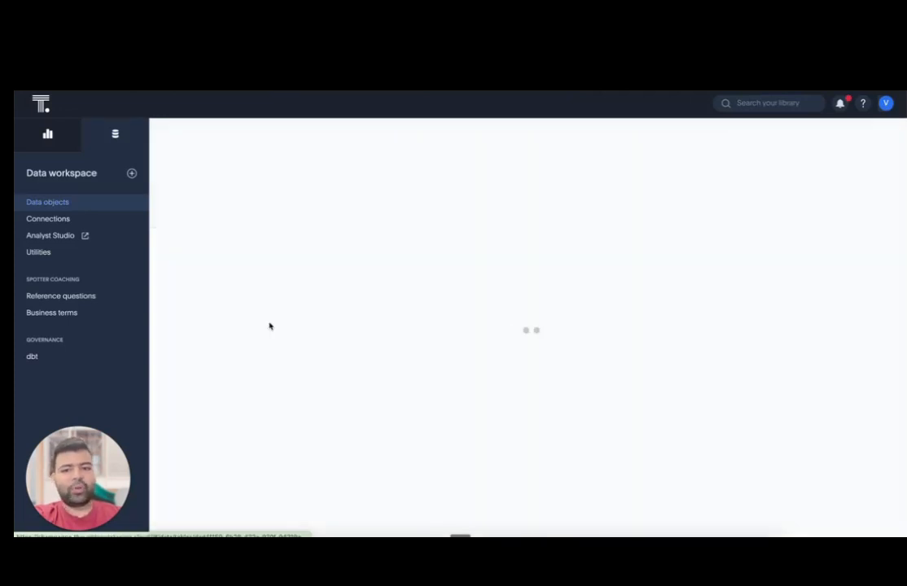
{"action": "left_click", "coordinate": [98, 204]}
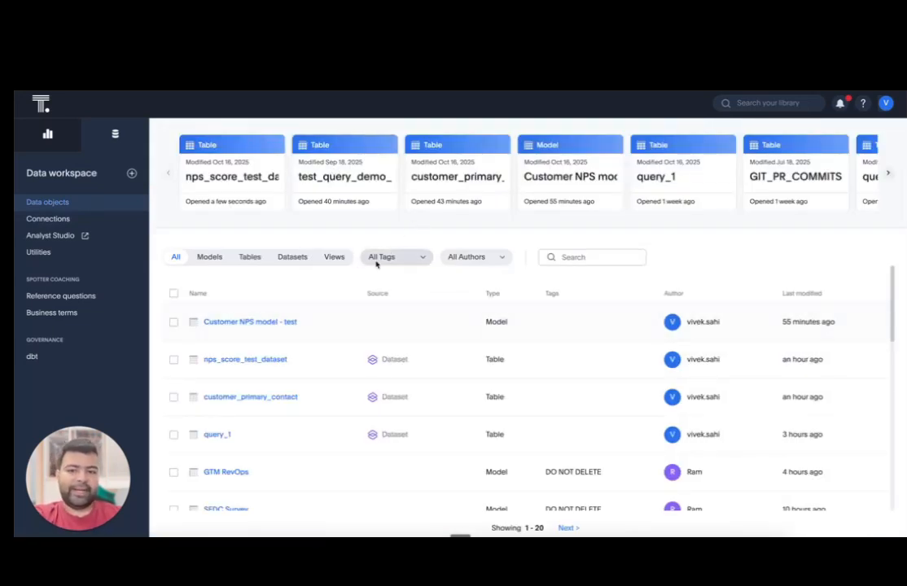
{"action": "left_click", "coordinate": [292, 257]}
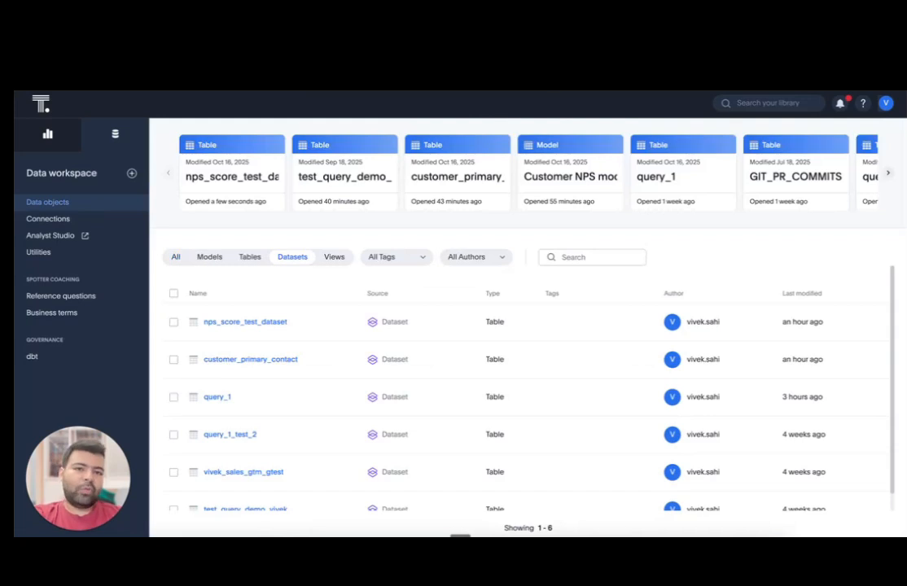
Switch back to Analyst Studio and start a new report by writing SQL
{"action": "left_click", "coordinate": [415, 55]}
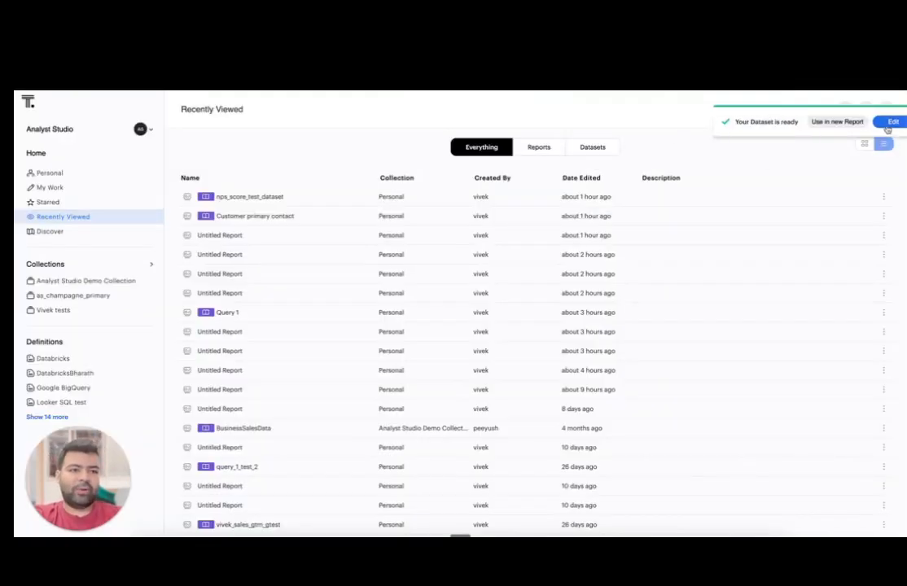
{"action": "left_click", "coordinate": [867, 110]}
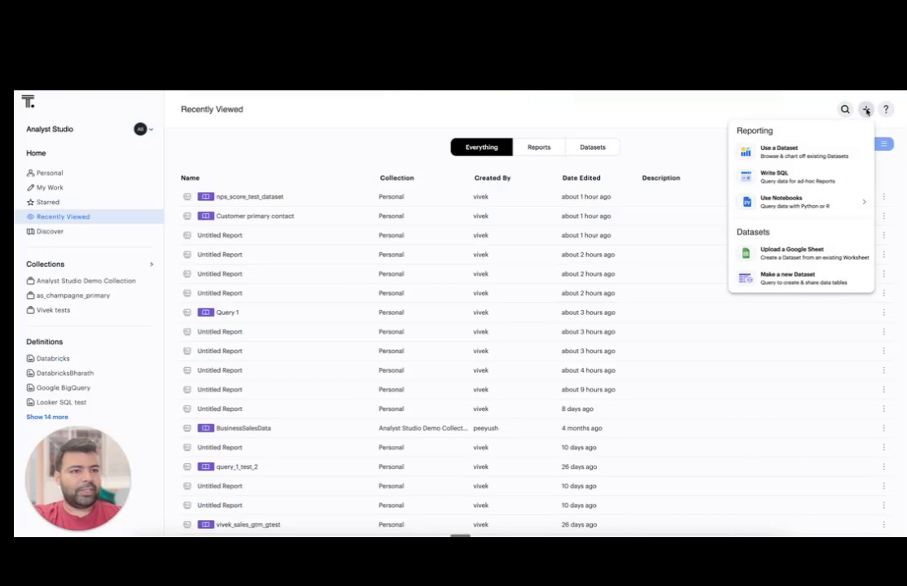
{"action": "left_click", "coordinate": [796, 175]}
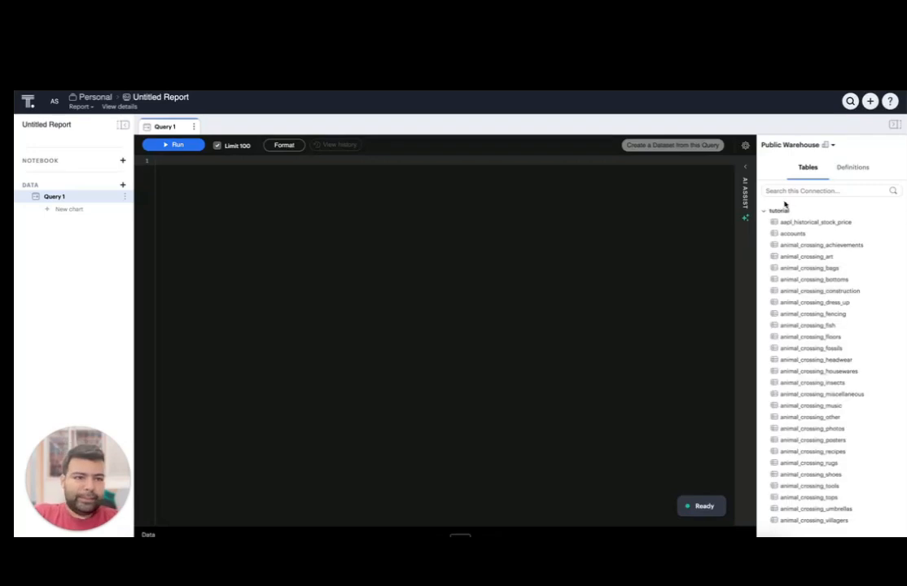
{"action": "left_click", "coordinate": [800, 189]}
{"action": "type", "text": "acc"}
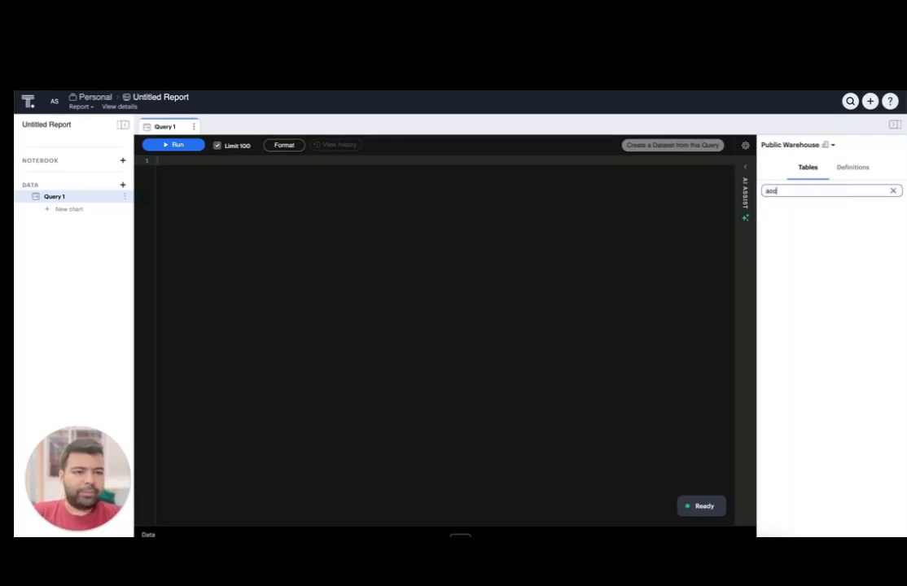
{"action": "key", "text": "BackSpace"}
{"action": "key", "text": "BackSpace"}
{"action": "key", "text": "BackSpace"}
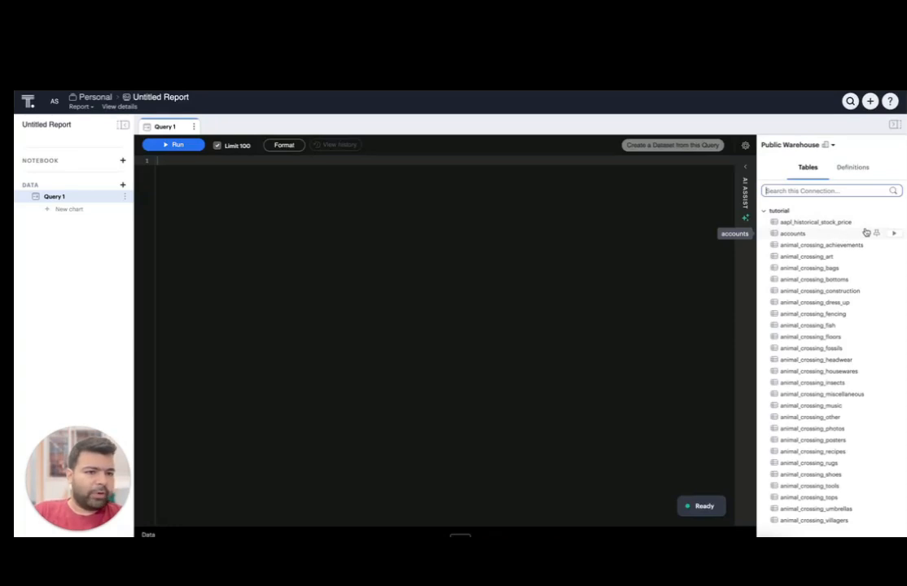
Query the first 100 rows of the accounts table from the Public Warehouse connection
{"action": "left_click", "coordinate": [894, 236]}
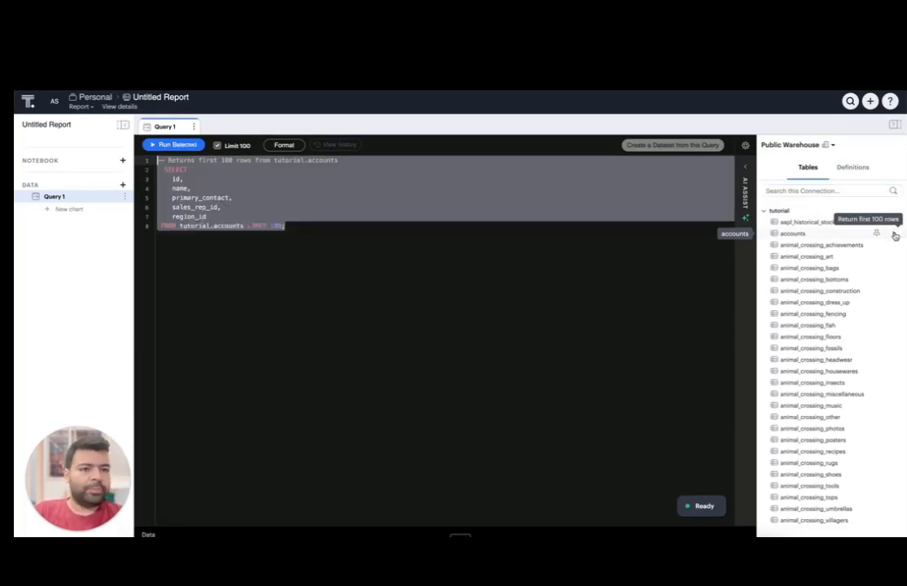
{"action": "left_click", "coordinate": [358, 289]}
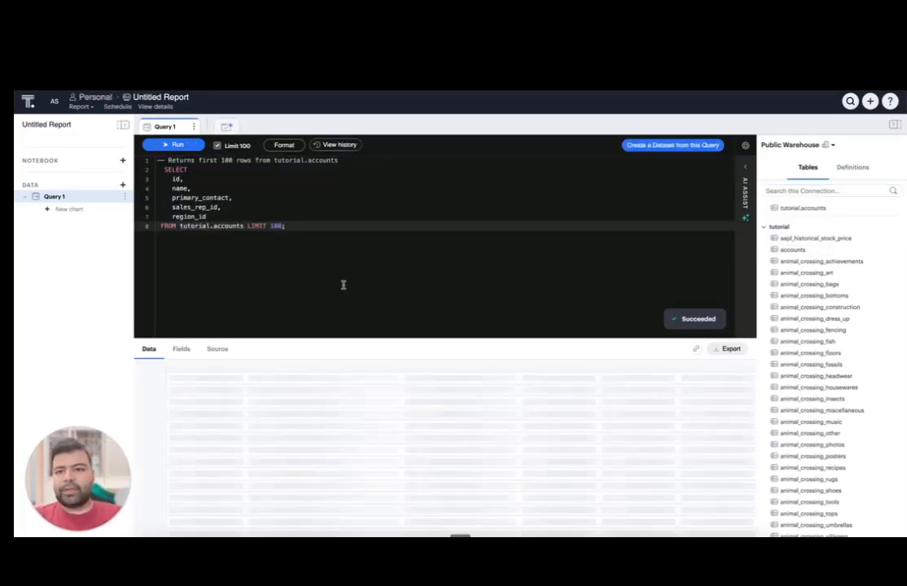
Remove sales_rep_id and region_id from the SELECT list, along with the trailing comma after primary_contact
{"action": "left_click", "coordinate": [189, 189]}
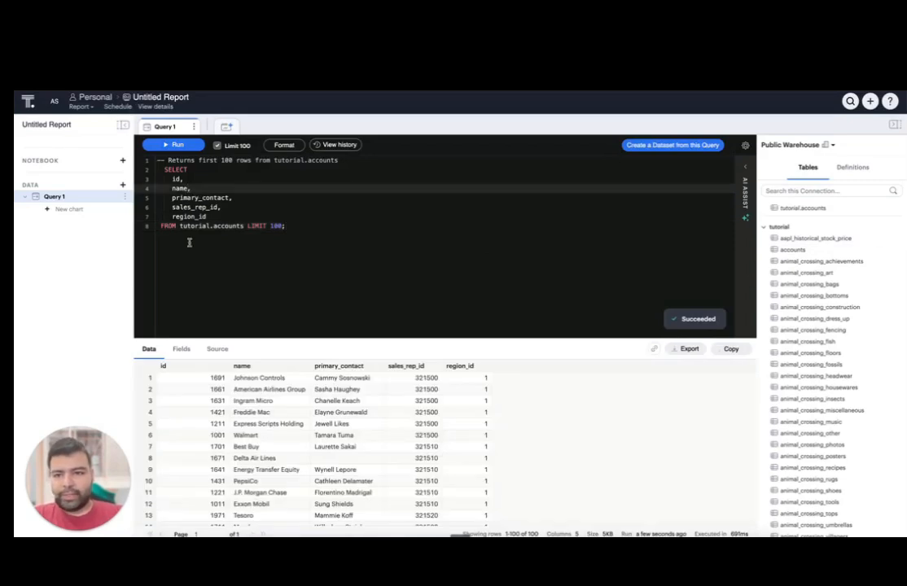
{"action": "left_click_drag", "start_coordinate": [209, 217], "coordinate": [157, 208]}
{"action": "key", "text": "BackSpace"}
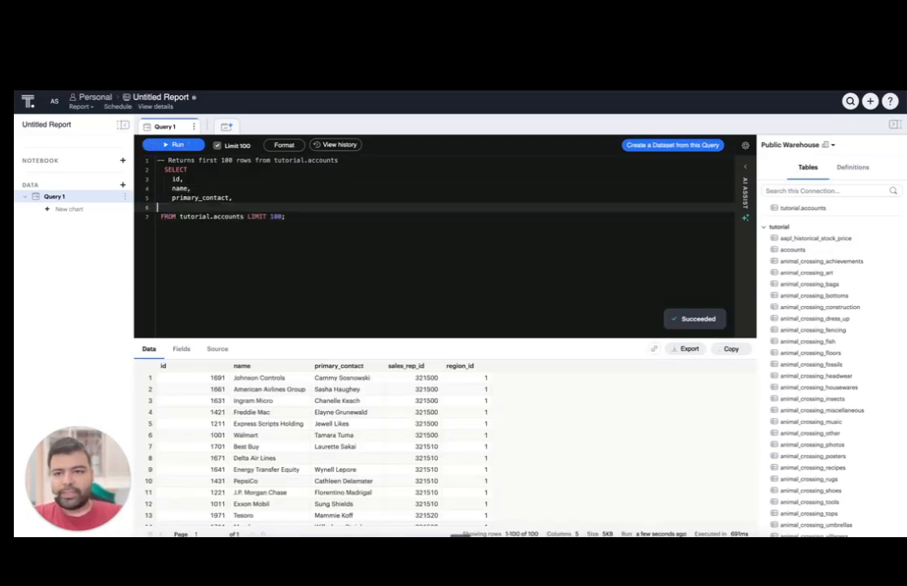
{"action": "key", "text": "BackSpace"}
{"action": "key", "text": "BackSpace"}
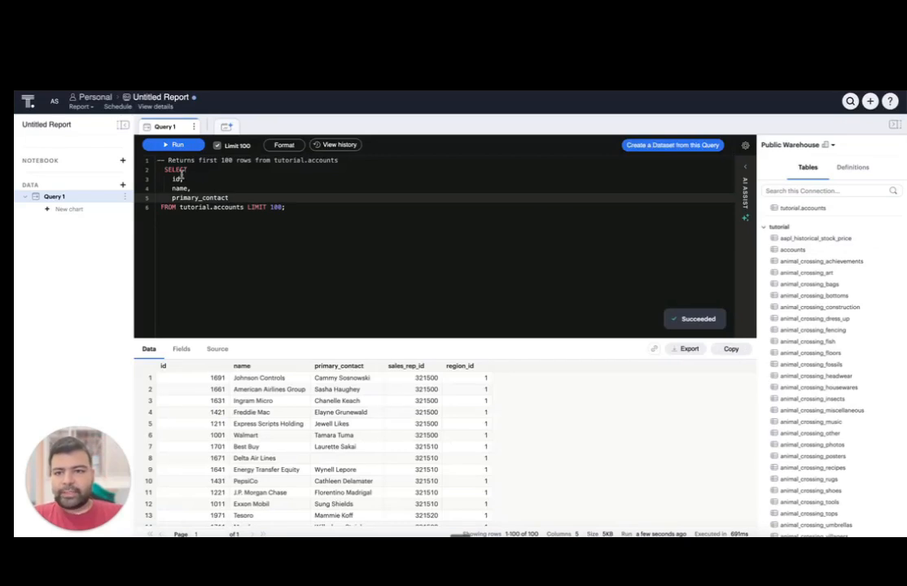
Alias the name column as customer_name in the query
{"action": "left_click", "coordinate": [189, 188]}
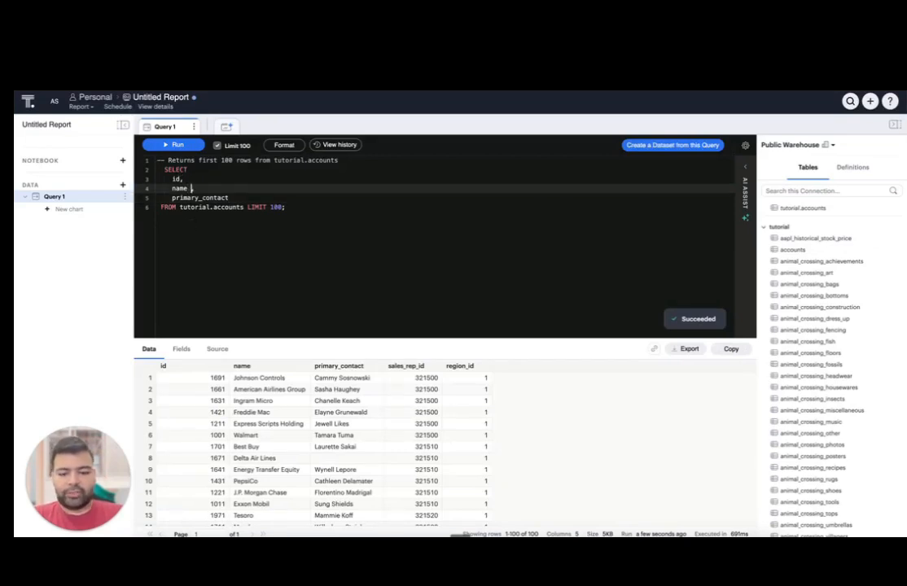
{"action": "type", "text": "as c"}
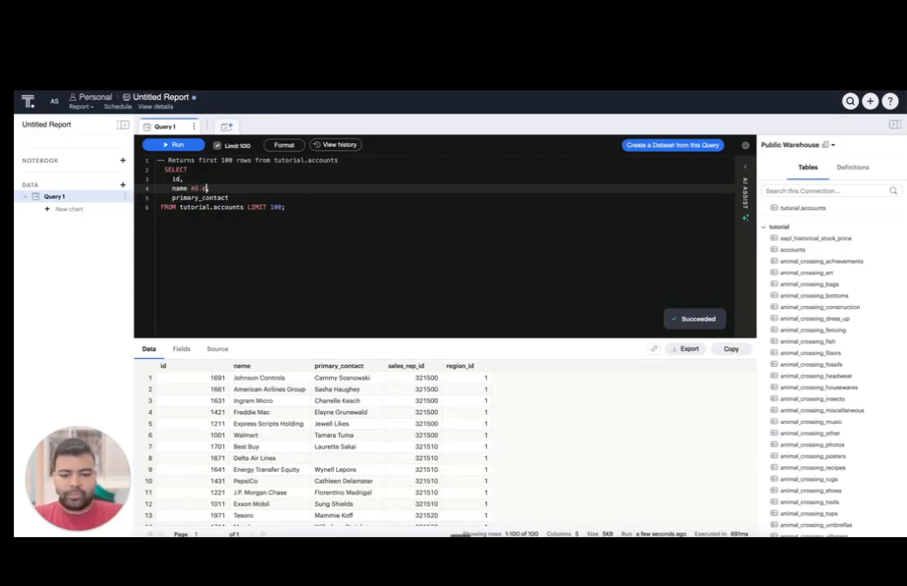
{"action": "type", "text": "ustomer_name,"}
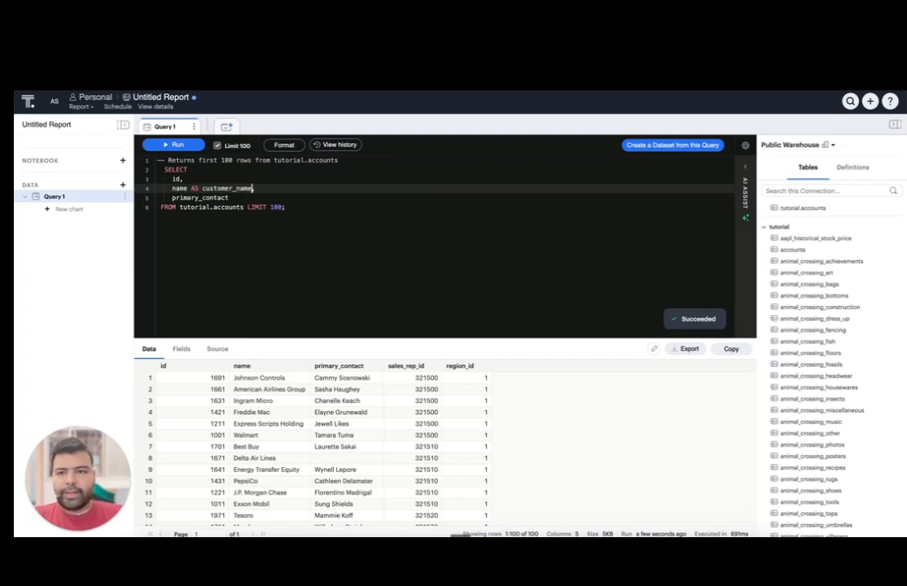
Alias the primary_contact column as cusomter_contact in the query
{"action": "left_click", "coordinate": [232, 198]}
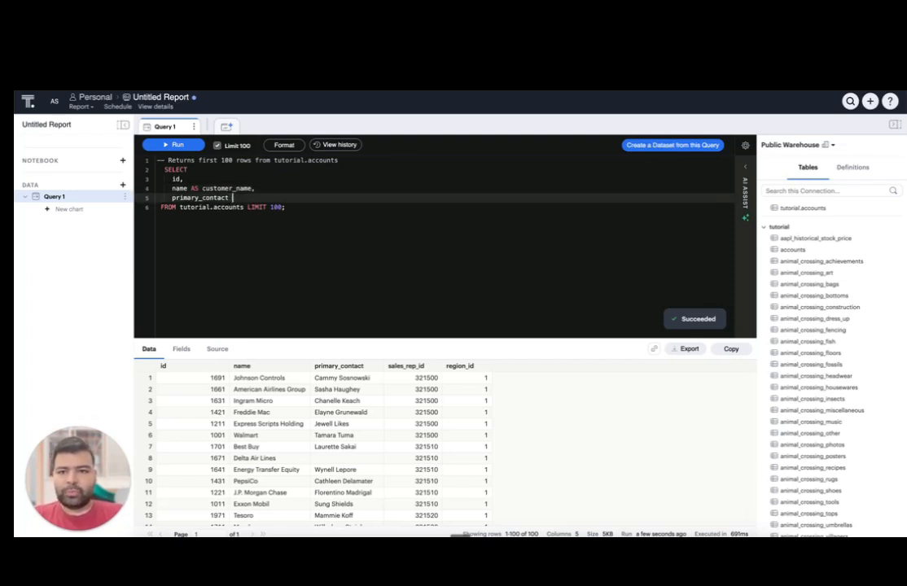
{"action": "type", "text": "AS"}
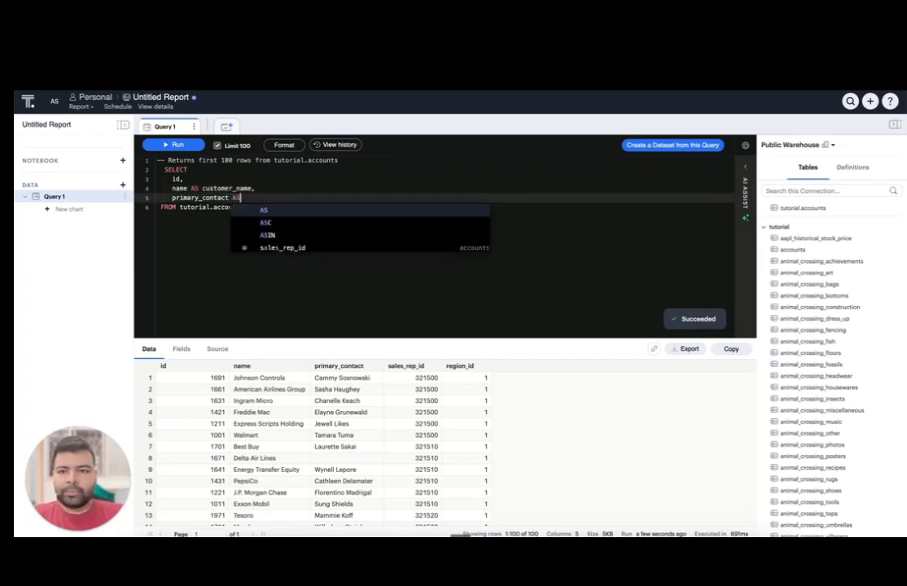
{"action": "type", "text": " cuso"}
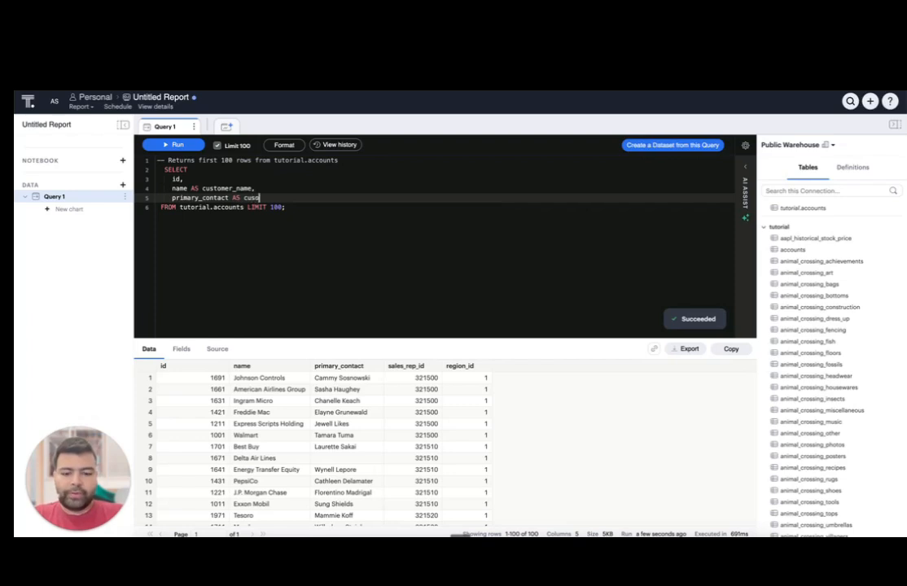
{"action": "type", "text": "mter_"}
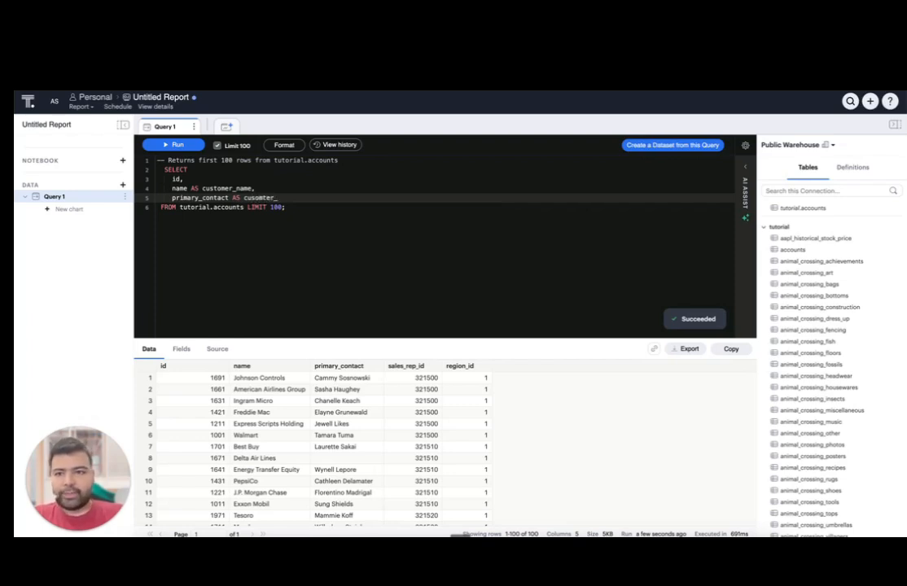
{"action": "type", "text": "contact"}
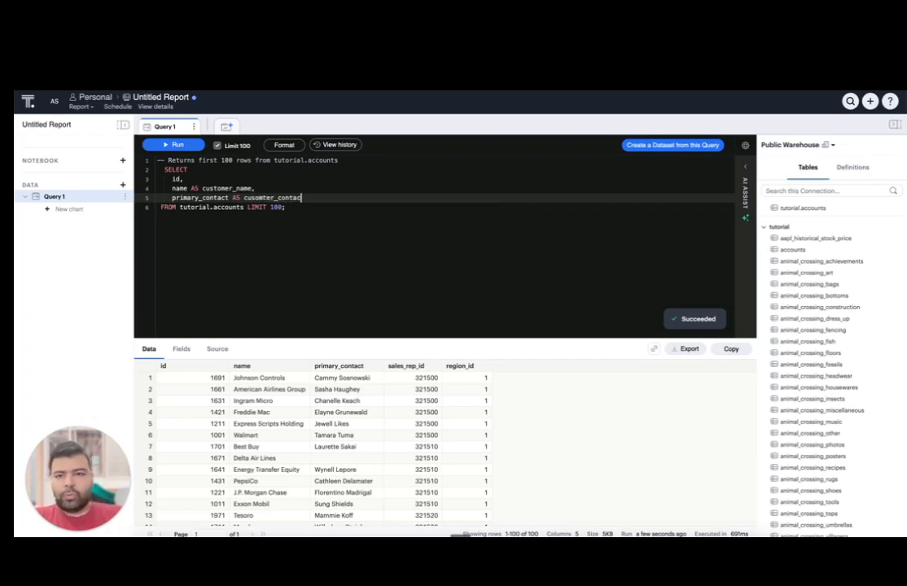
Alias the id column as customer_id, keeping the comma after it, and run the query
{"action": "left_click", "coordinate": [198, 175]}
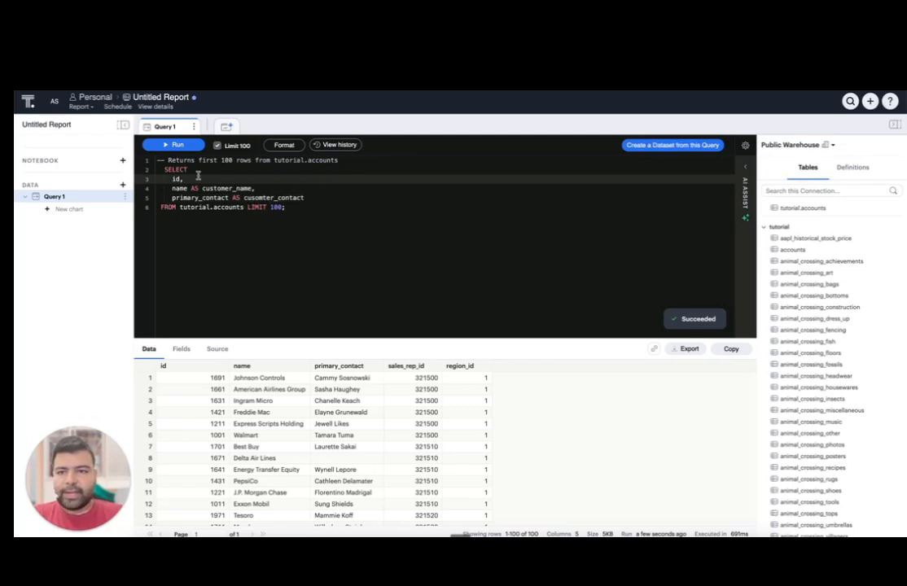
{"action": "key", "text": "BackSpace"}
{"action": "type", "text": "AS"}
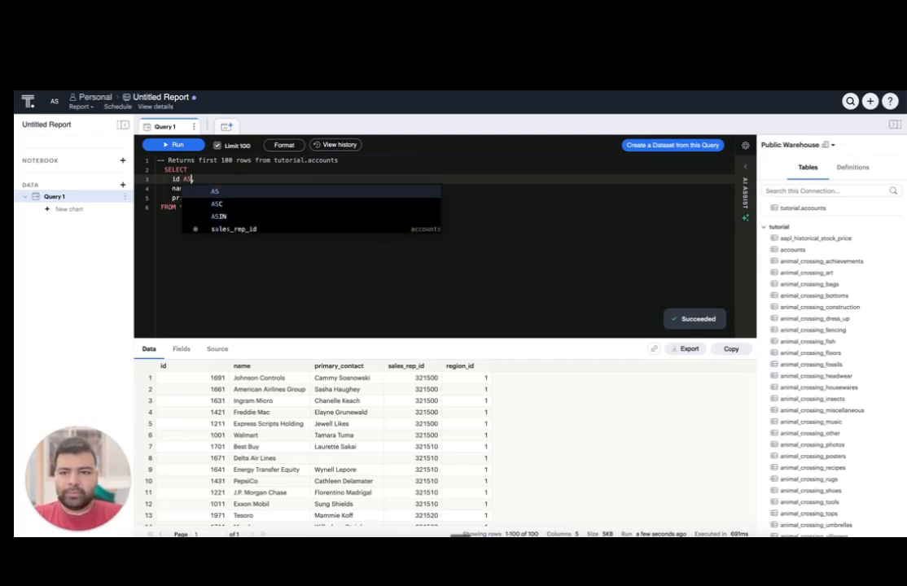
{"action": "type", "text": " customer"}
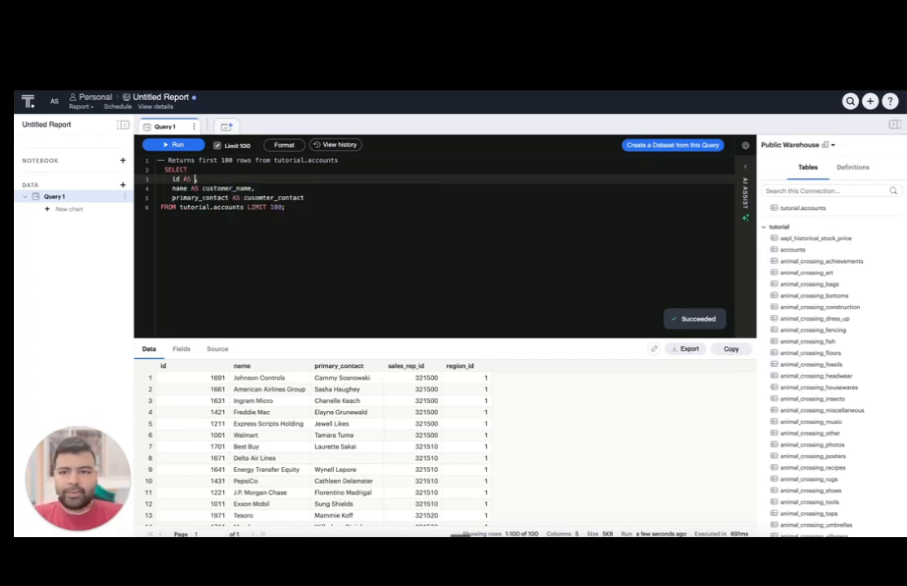
{"action": "type", "text": "_ID"}
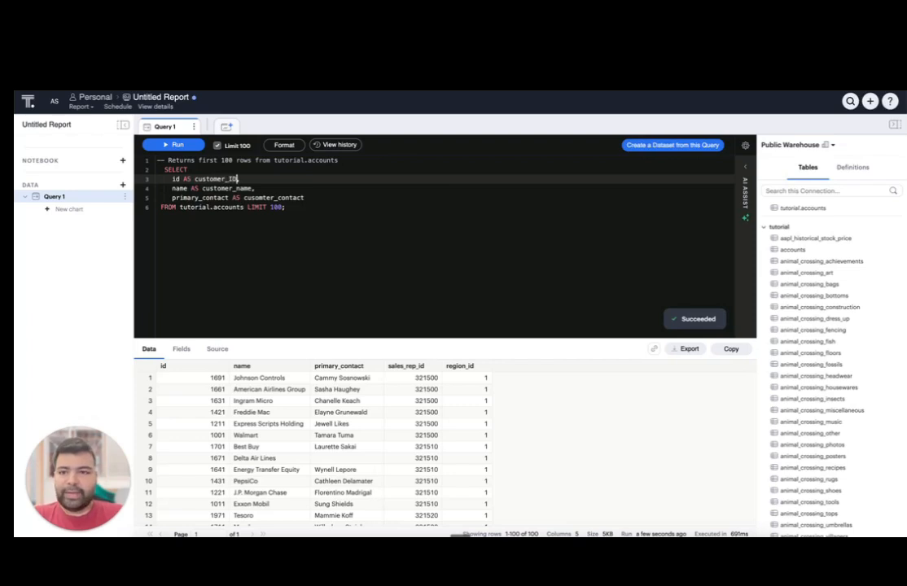
{"action": "type", "text": "i"}
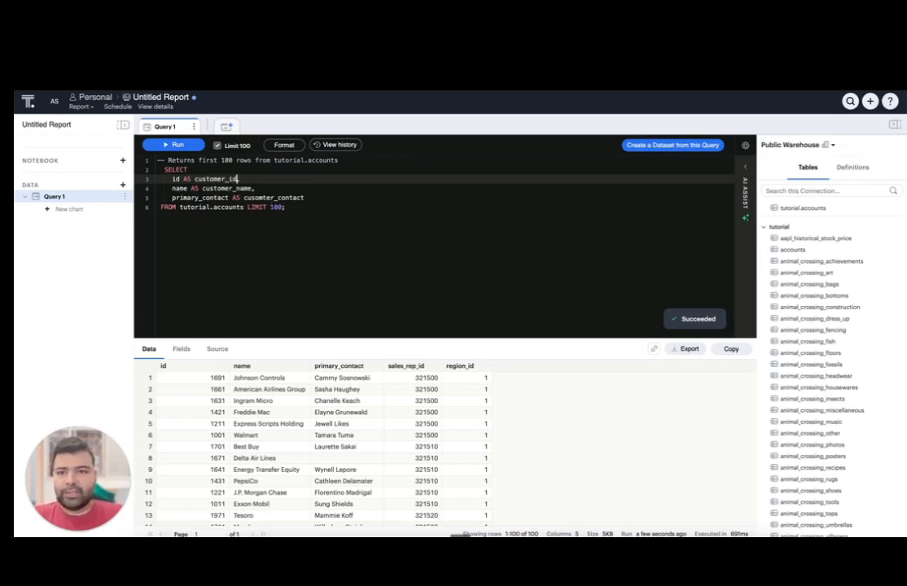
{"action": "type", "text": "d,"}
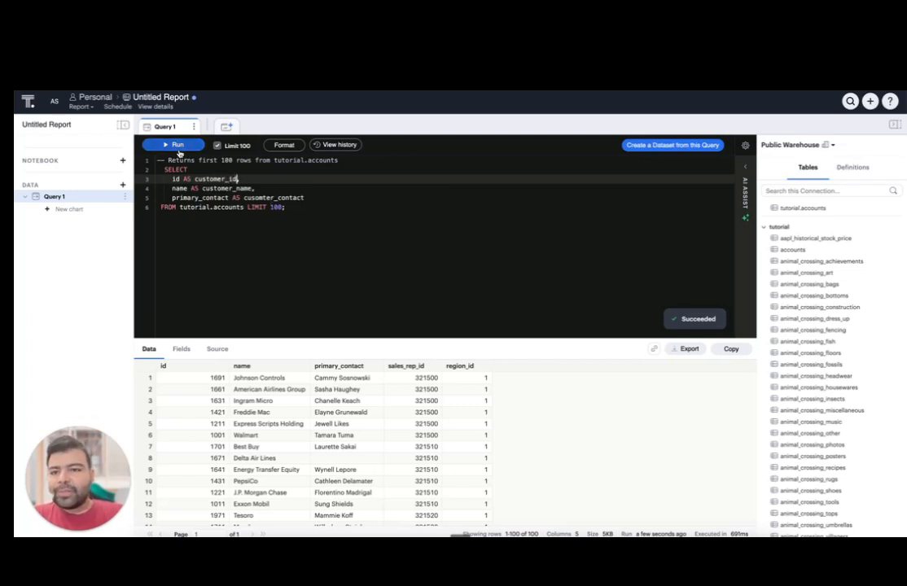
{"action": "left_click", "coordinate": [174, 144]}
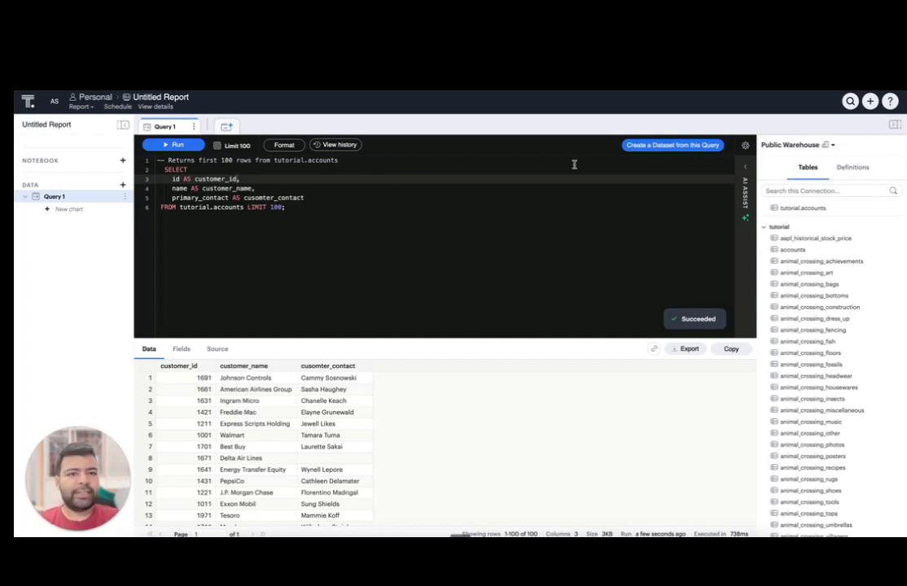
Start creating a dataset from this query and name it "Customer contact dataset"
{"action": "left_click", "coordinate": [668, 146]}
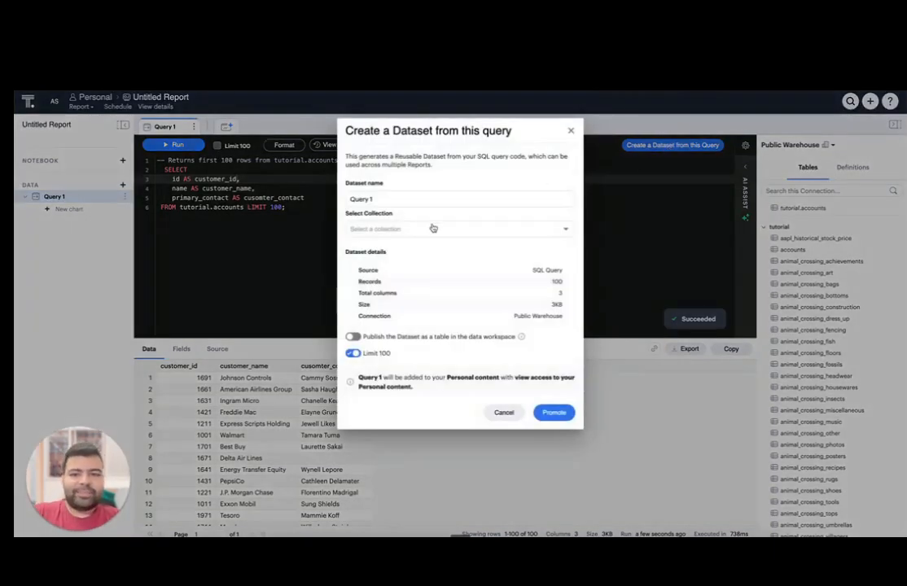
{"action": "left_click", "coordinate": [401, 196]}
{"action": "key", "text": "BackSpace"}
{"action": "key", "text": "BackSpace"}
{"action": "key", "text": "BackSpace"}
{"action": "key", "text": "BackSpace"}
{"action": "key", "text": "BackSpace"}
{"action": "key", "text": "BackSpace"}
{"action": "key", "text": "BackSpace"}
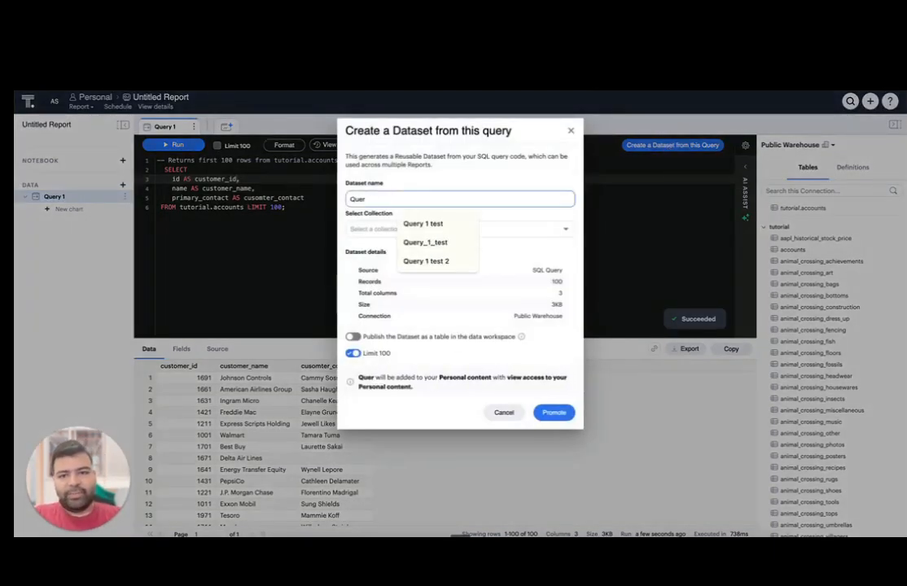
{"action": "type", "text": "Customer co"}
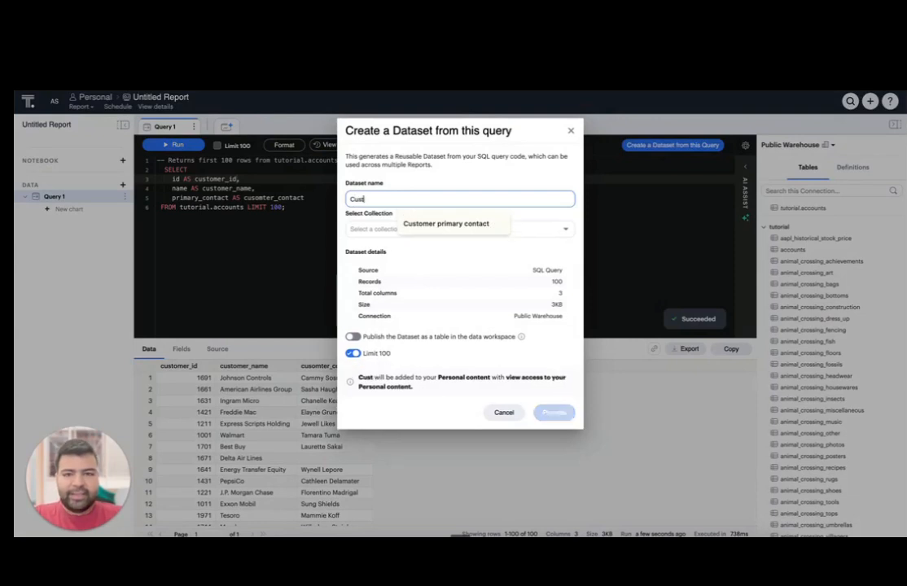
{"action": "type", "text": "ac"}
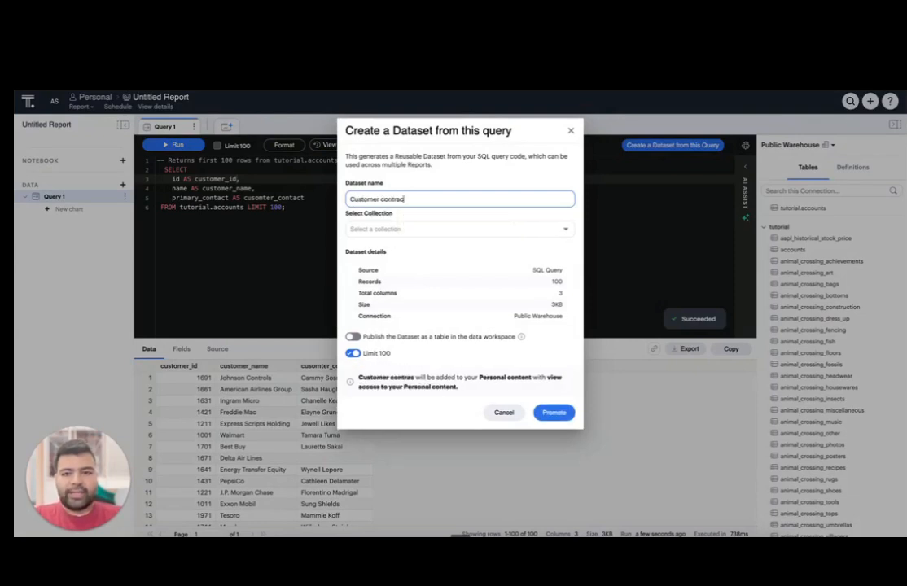
{"action": "type", "text": "t dataset"}
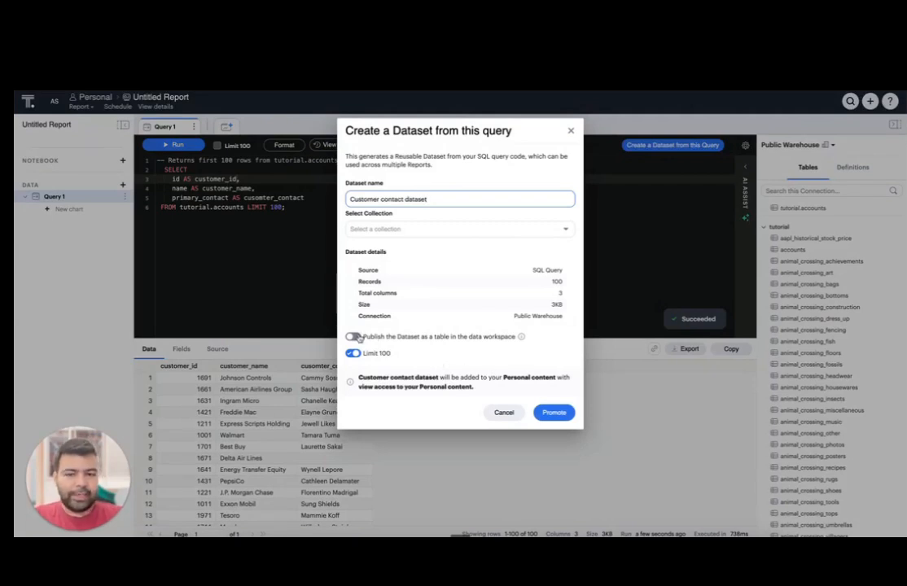
Promote the dataset with publishing as a table in the data workspace enabled and Limit 100 turned off, and dismiss the publishing notification
{"action": "left_click", "coordinate": [358, 338]}
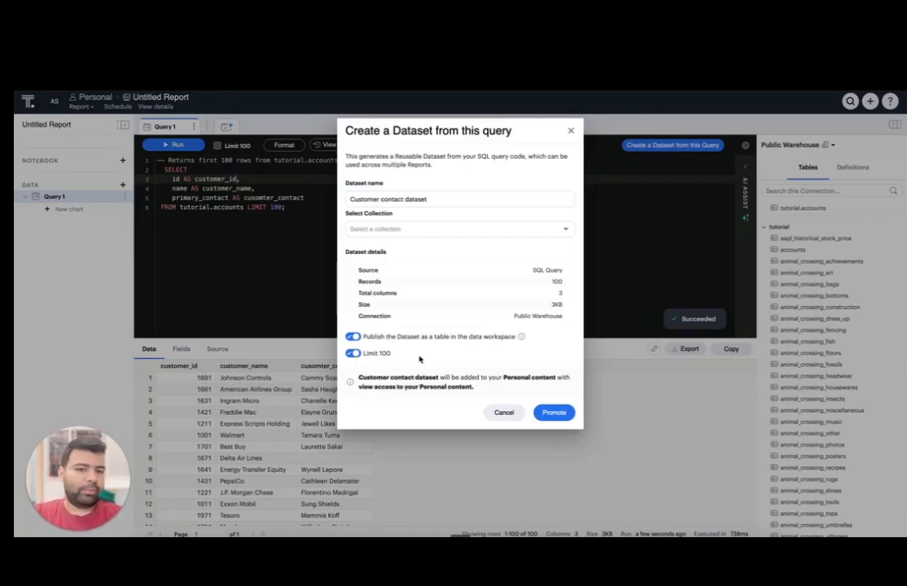
{"action": "left_click", "coordinate": [353, 353]}
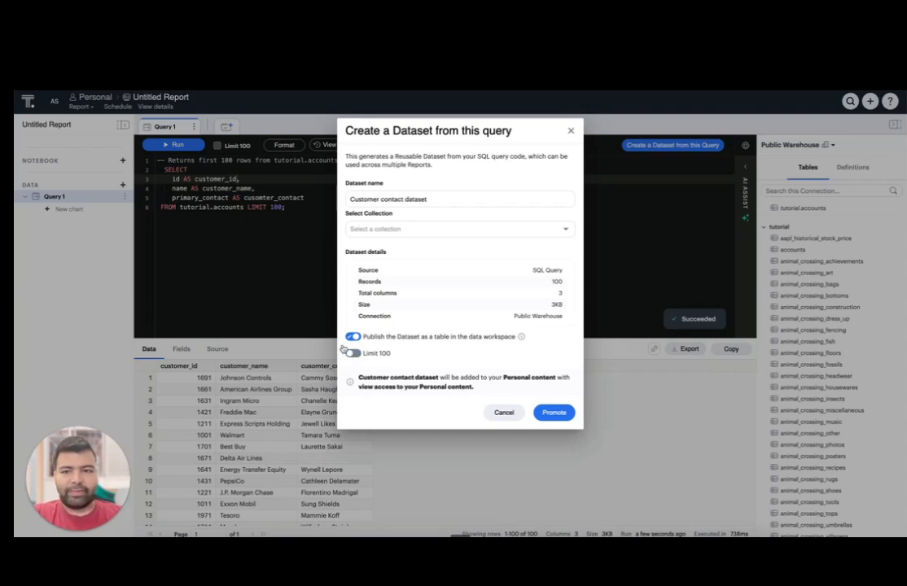
{"action": "left_click", "coordinate": [552, 413]}
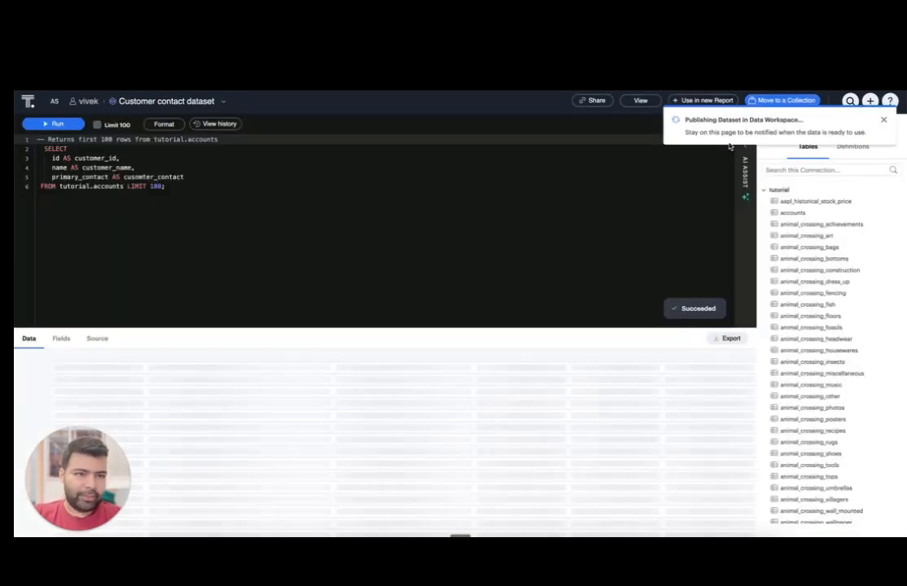
{"action": "left_click", "coordinate": [886, 121]}
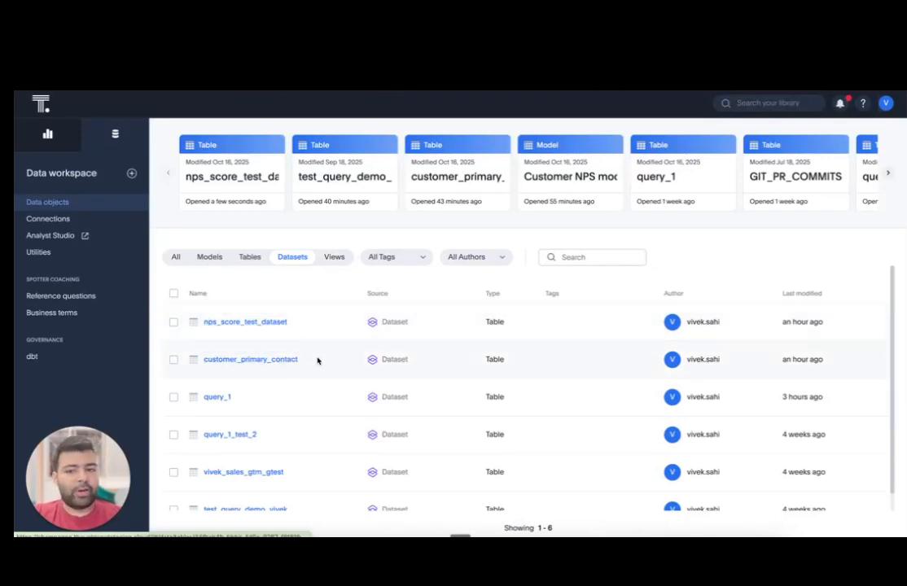
Examine the columns of the published datasets nps_score_test_dataset and customer_primary_contact, and return to the data objects list
{"action": "left_click", "coordinate": [270, 323]}
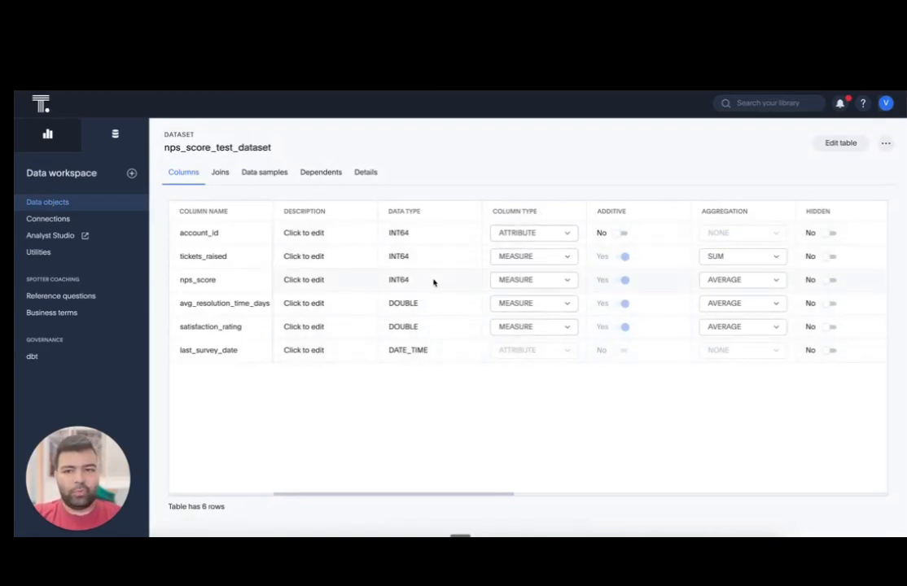
{"action": "left_click", "coordinate": [92, 204]}
{"action": "left_click", "coordinate": [295, 258]}
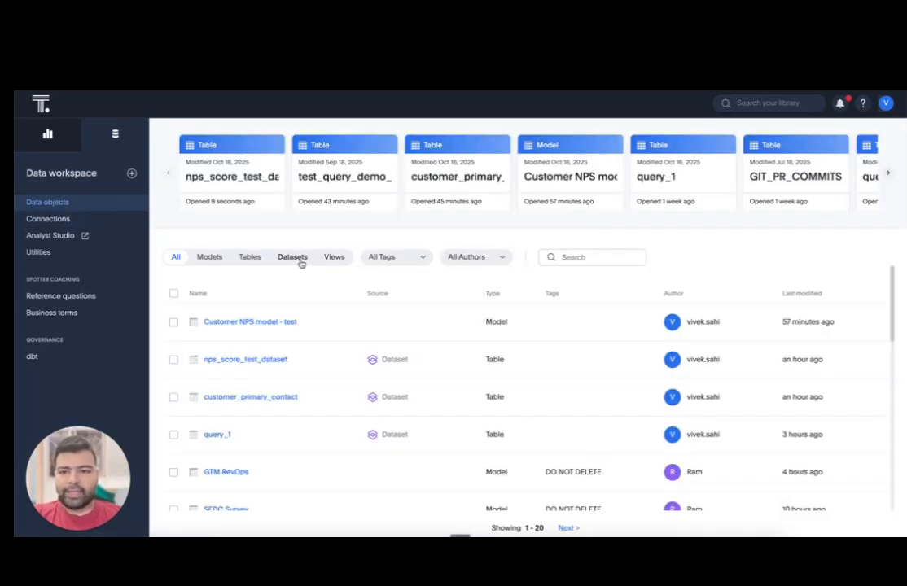
{"action": "left_click", "coordinate": [265, 361]}
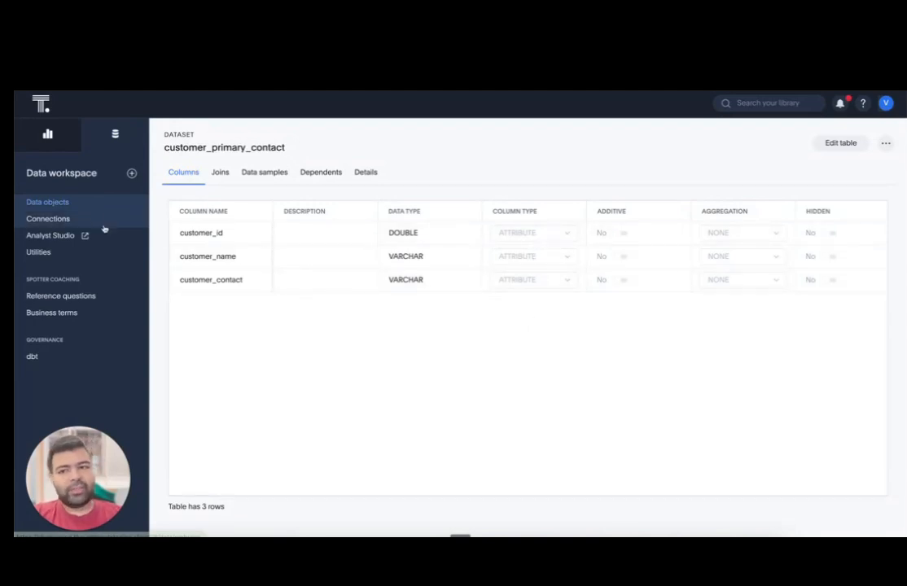
{"action": "left_click", "coordinate": [83, 205]}
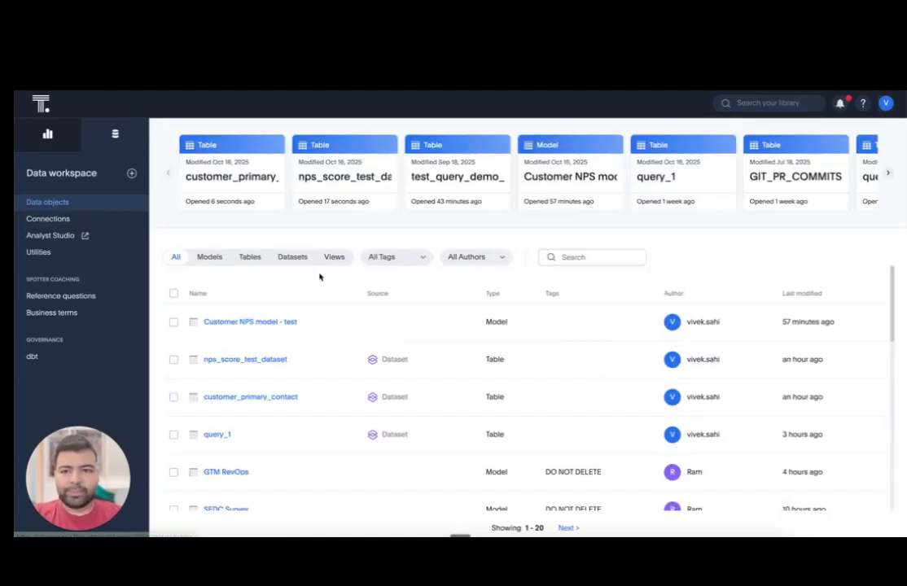
Start a new model from ThoughtSpot Datasets and place the customer_primary_contact and nps_score_test_dataset tables on the canvas
{"action": "left_click", "coordinate": [132, 174]}
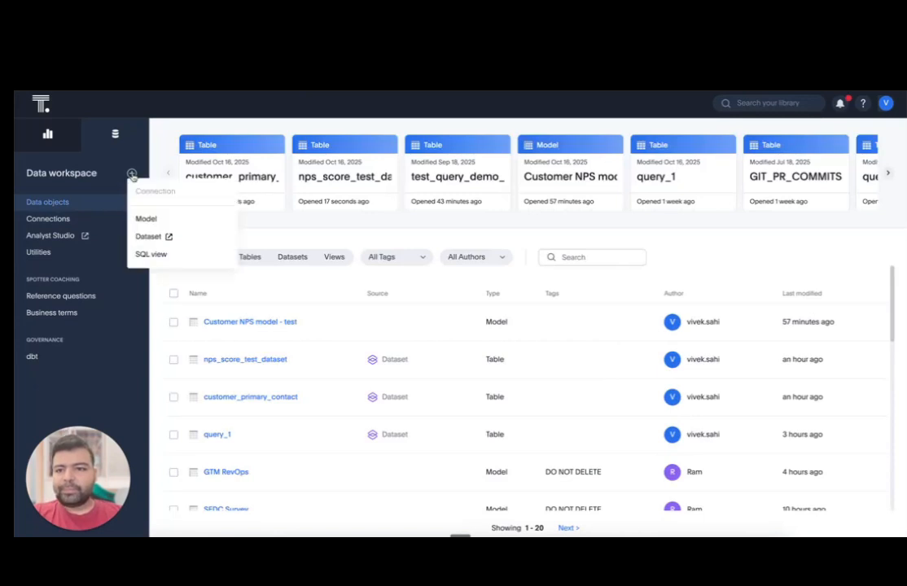
{"action": "left_click", "coordinate": [146, 218]}
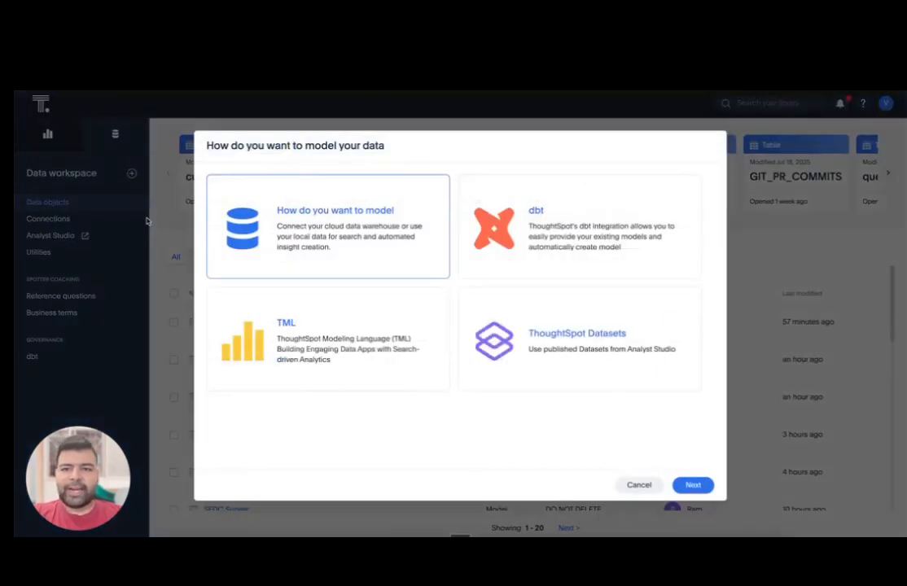
{"action": "left_click", "coordinate": [554, 322]}
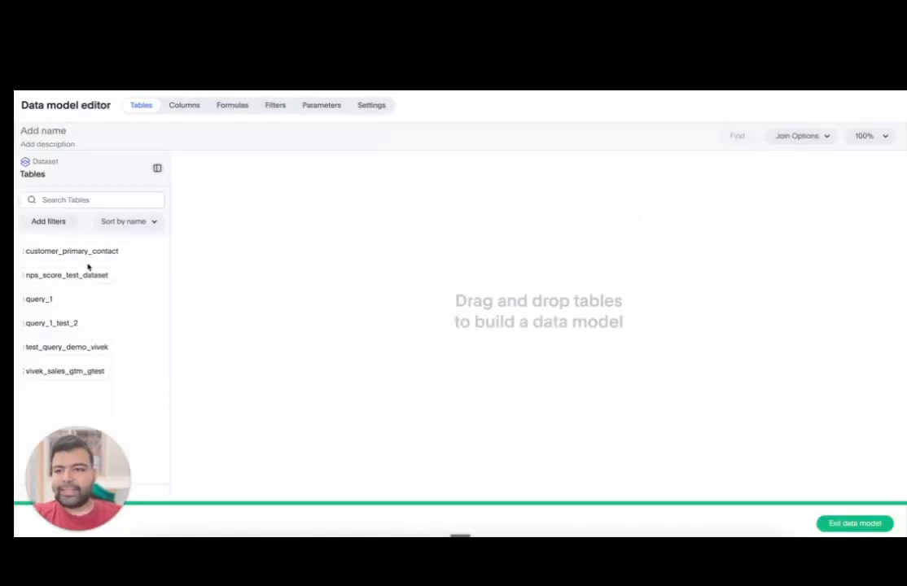
{"action": "left_click_drag", "start_coordinate": [108, 257], "coordinate": [321, 242]}
{"action": "left_click_drag", "start_coordinate": [97, 275], "coordinate": [417, 261]}
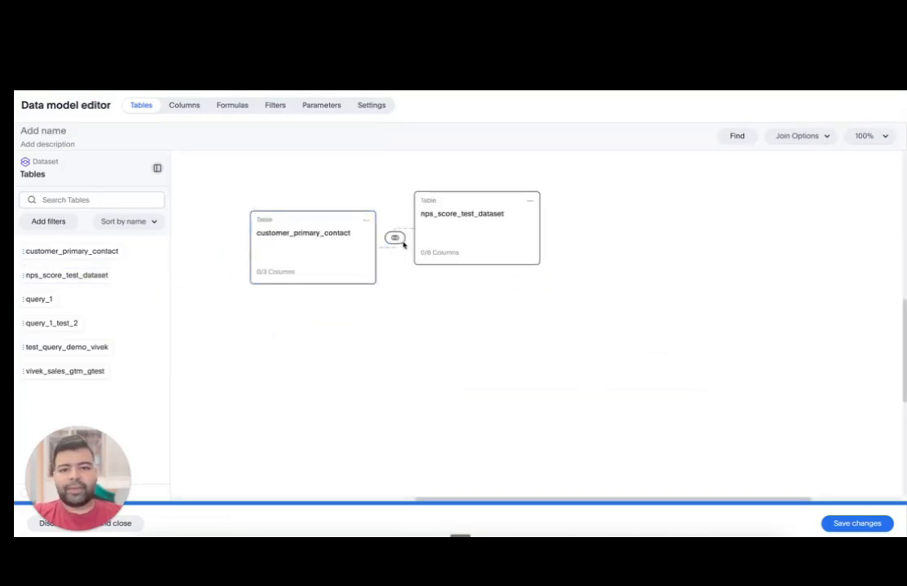
Accept the recommended join between customer_primary_contact and nps_score_test_dataset, and save it with 1:1 cardinality
{"action": "left_click", "coordinate": [397, 239]}
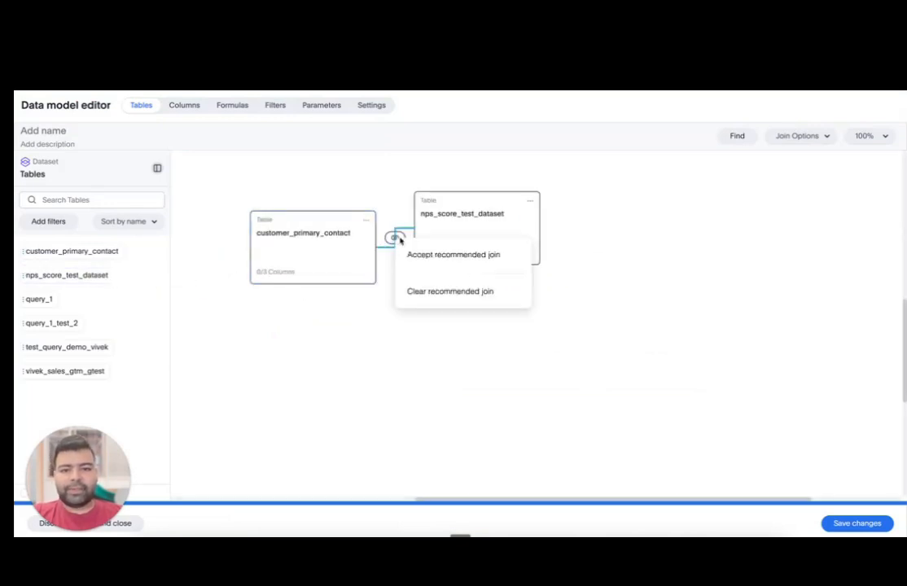
{"action": "left_click", "coordinate": [444, 259]}
{"action": "left_click", "coordinate": [397, 238]}
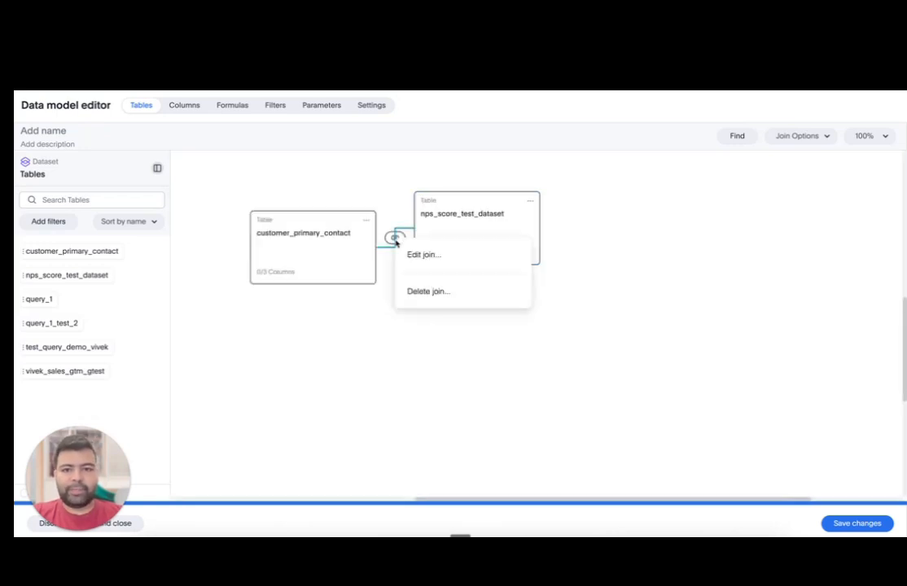
{"action": "left_click", "coordinate": [413, 255]}
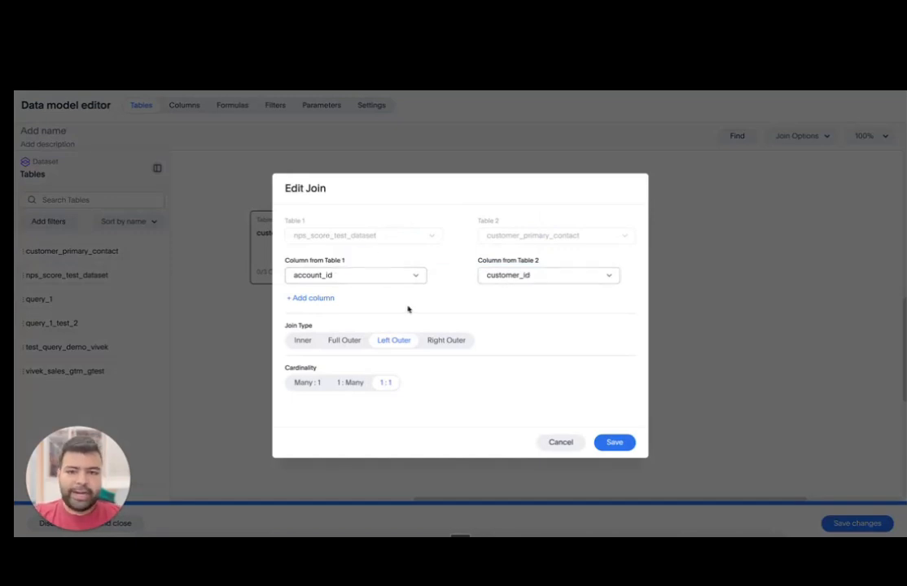
{"action": "left_click", "coordinate": [386, 383]}
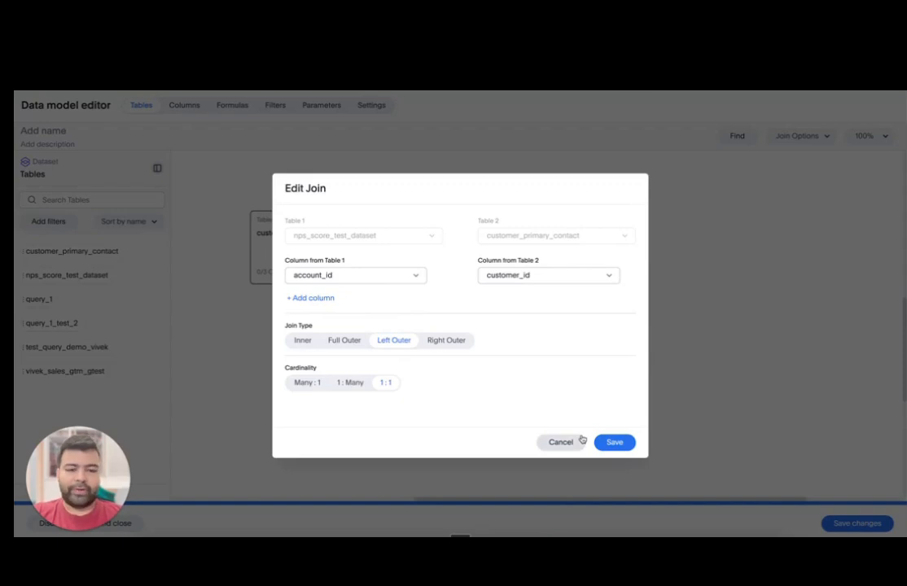
{"action": "left_click", "coordinate": [622, 444]}
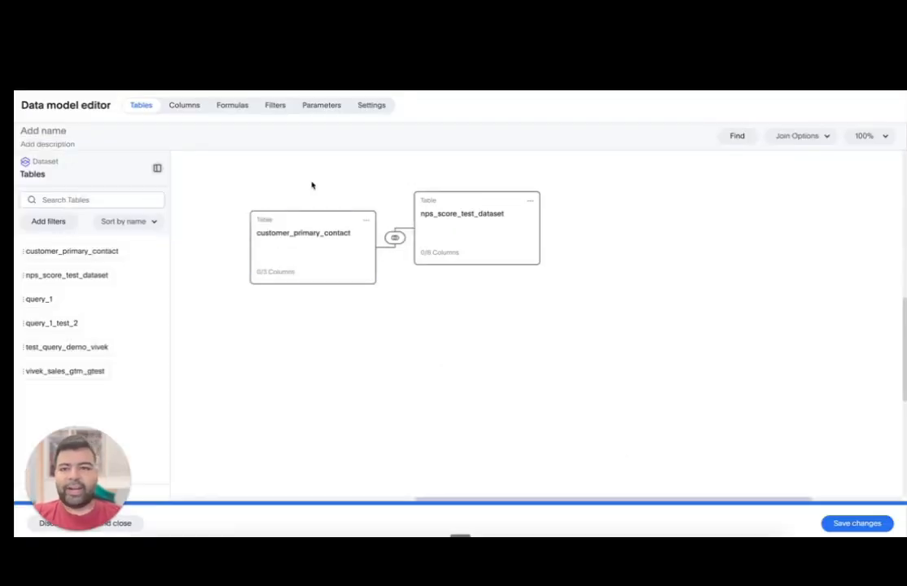
Add all columns of the customer_primary_contact and nps_score_test_dataset tables to the data model
{"action": "left_click", "coordinate": [190, 108]}
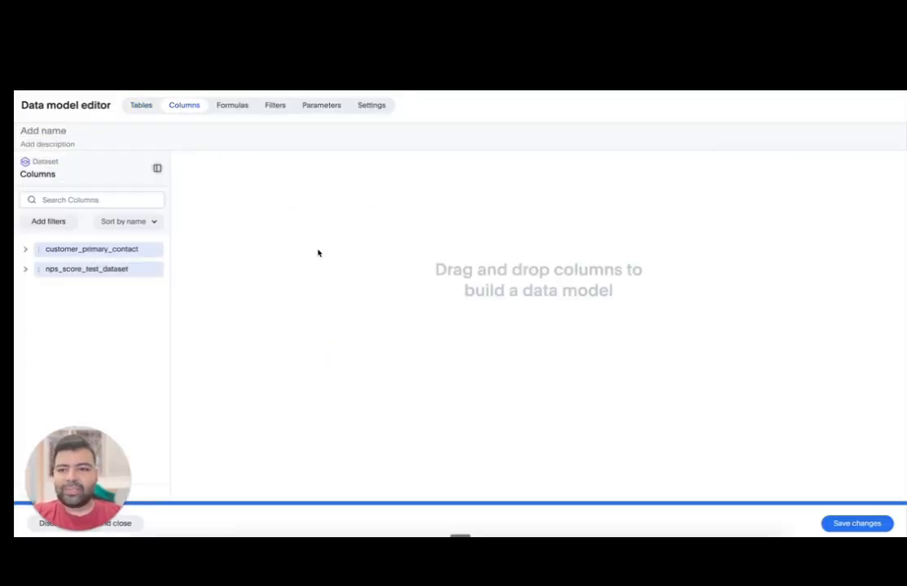
{"action": "left_click_drag", "start_coordinate": [113, 251], "coordinate": [298, 258]}
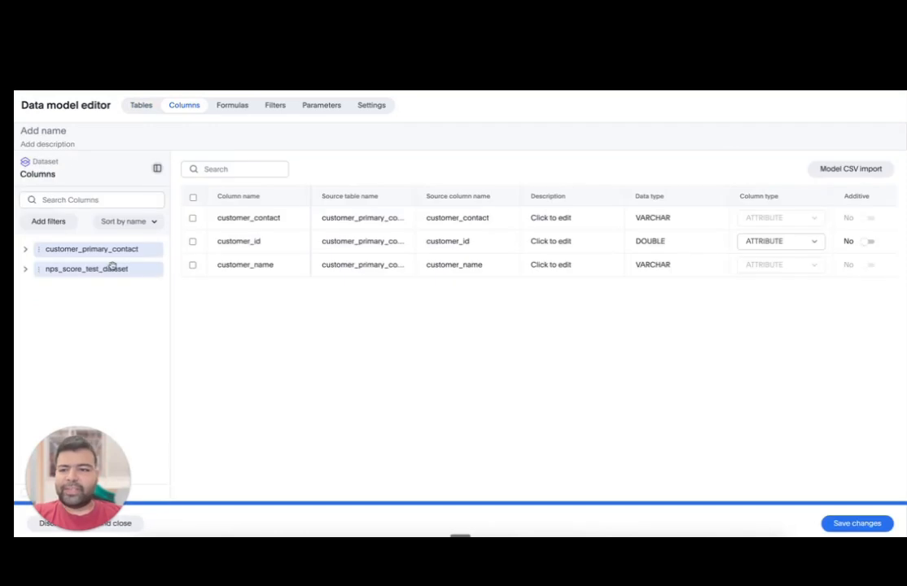
{"action": "left_click_drag", "start_coordinate": [108, 270], "coordinate": [391, 350]}
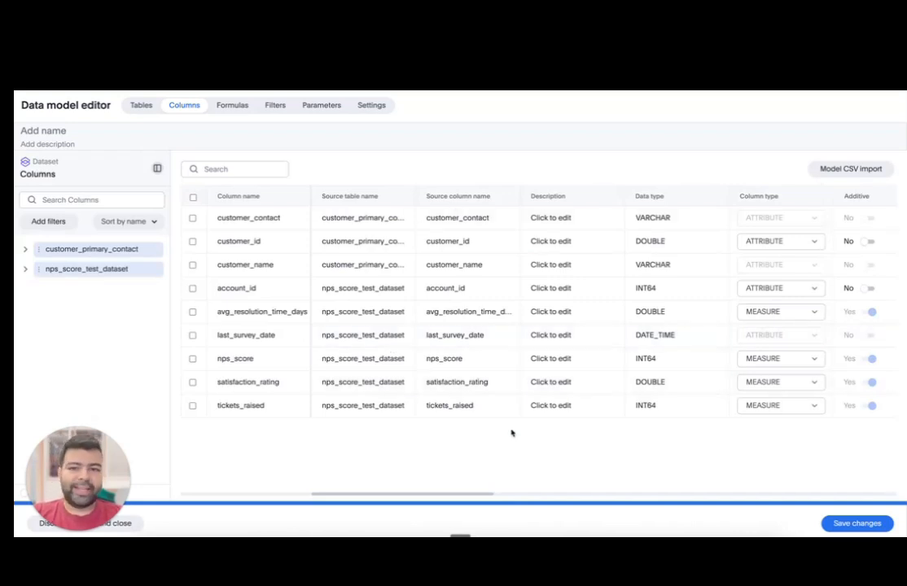
Cancel saving the new data model, discard its changes and exit the editor
{"action": "left_click", "coordinate": [846, 526]}
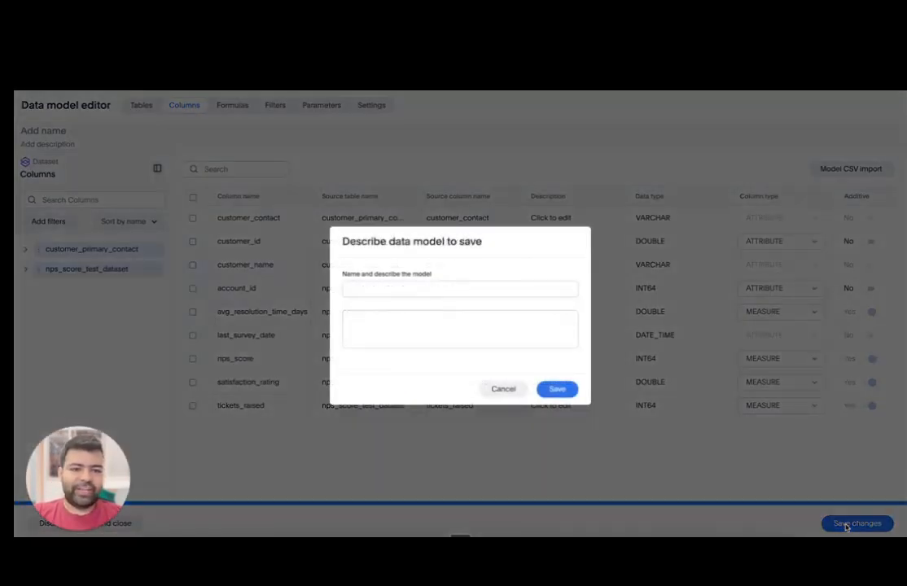
{"action": "left_click", "coordinate": [503, 390]}
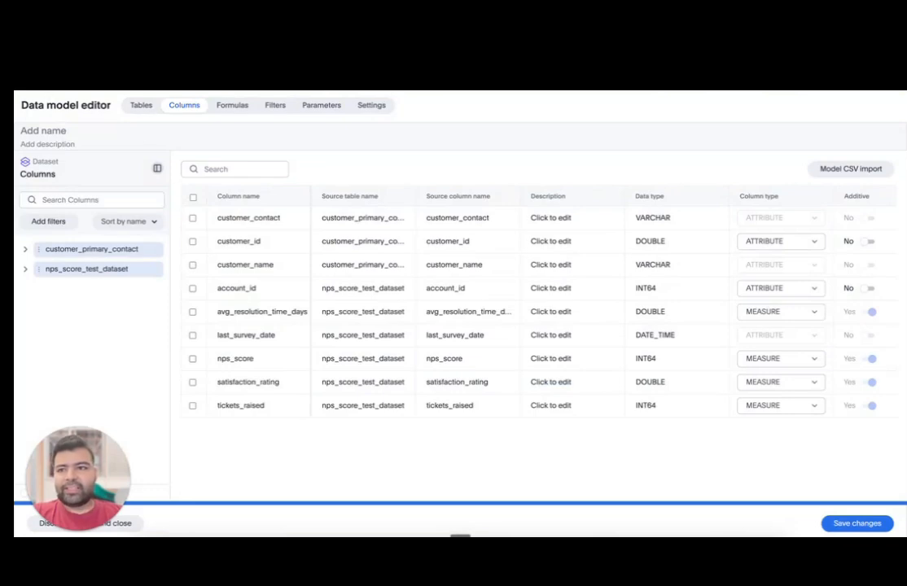
{"action": "left_click", "coordinate": [86, 523]}
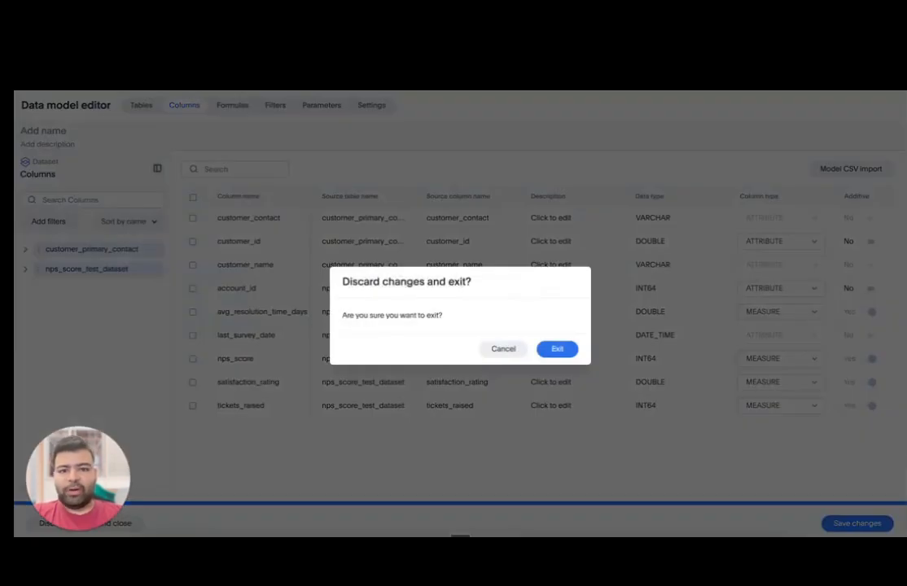
{"action": "left_click", "coordinate": [562, 351]}
Open the existing Customer NPS model - test and review its columns and its available Spotter actions
{"action": "left_click", "coordinate": [210, 257]}
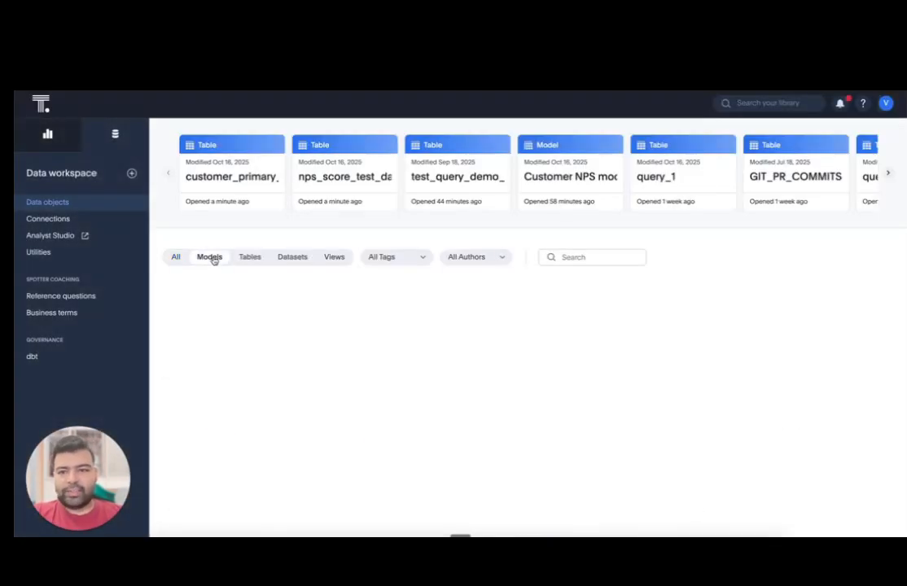
{"action": "left_click", "coordinate": [272, 323]}
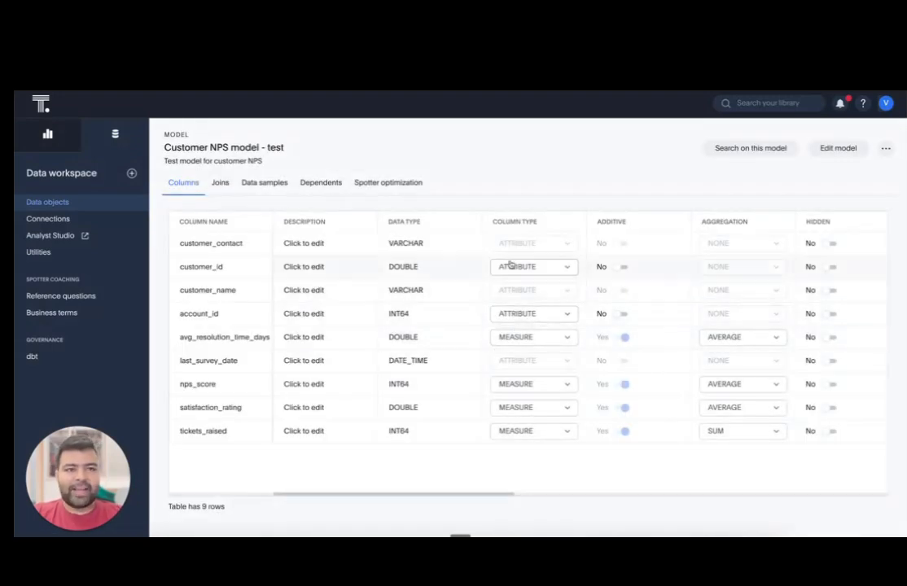
{"action": "left_click", "coordinate": [886, 150]}
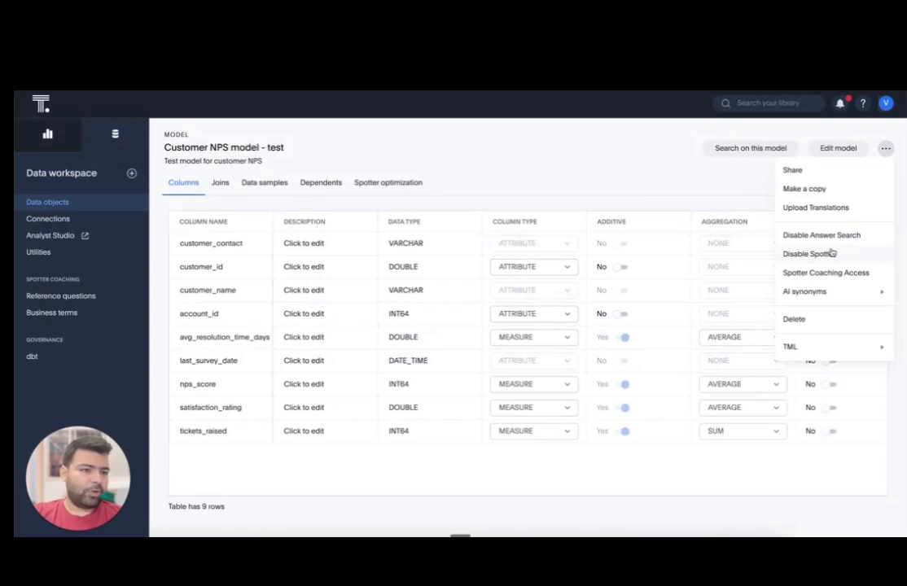
{"action": "left_click", "coordinate": [532, 145]}
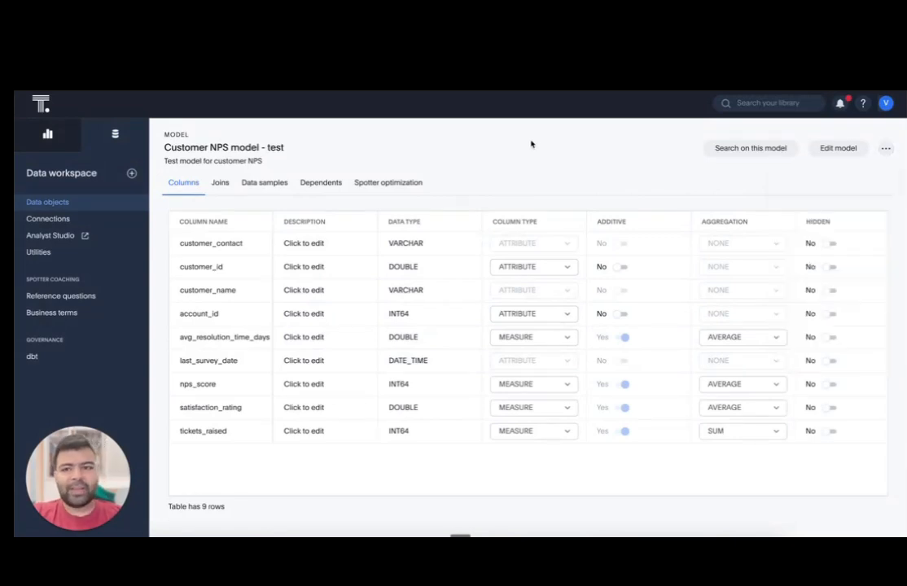
From the Insights home, ask Spotter the popular query "show me accounts, customer contact and nps for accounts where nps is less than 6"
{"action": "left_click", "coordinate": [48, 139]}
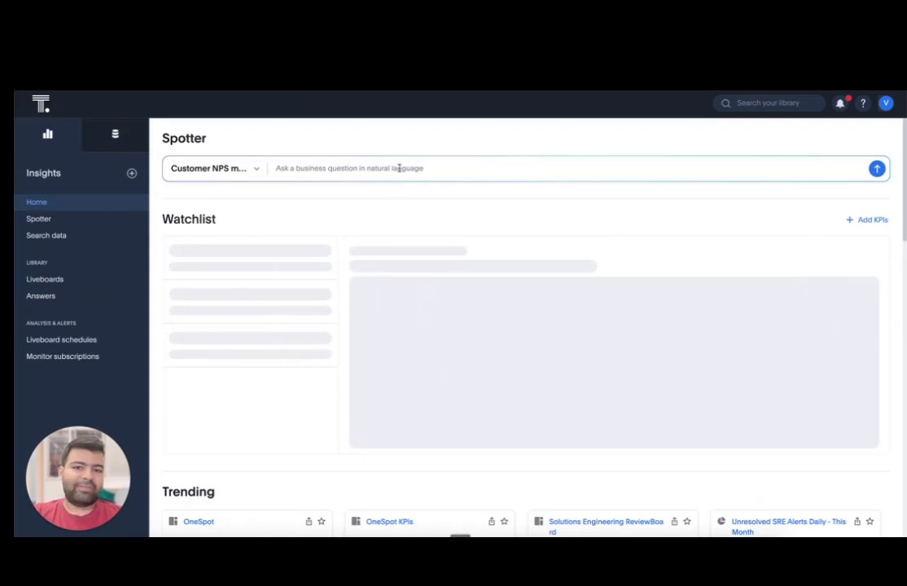
{"action": "left_click", "coordinate": [399, 168]}
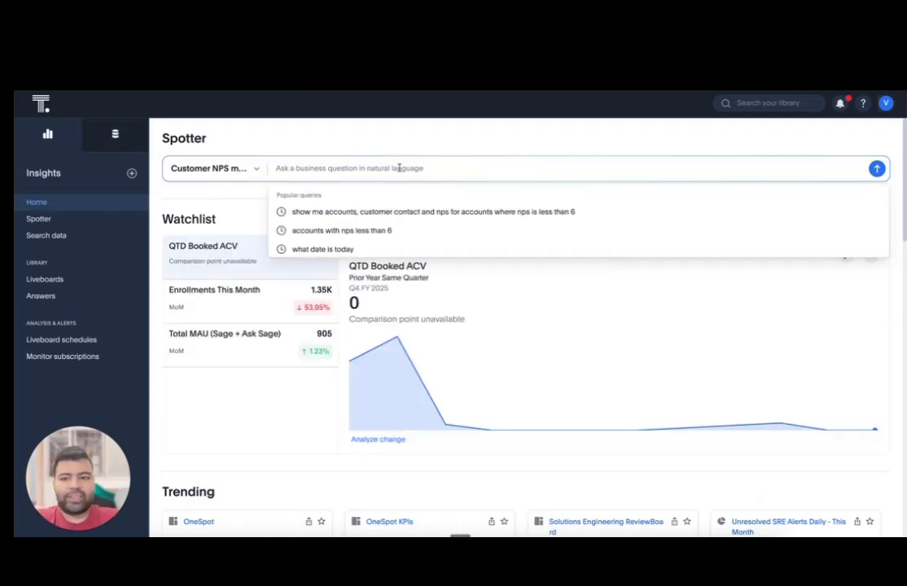
{"action": "left_click", "coordinate": [401, 210]}
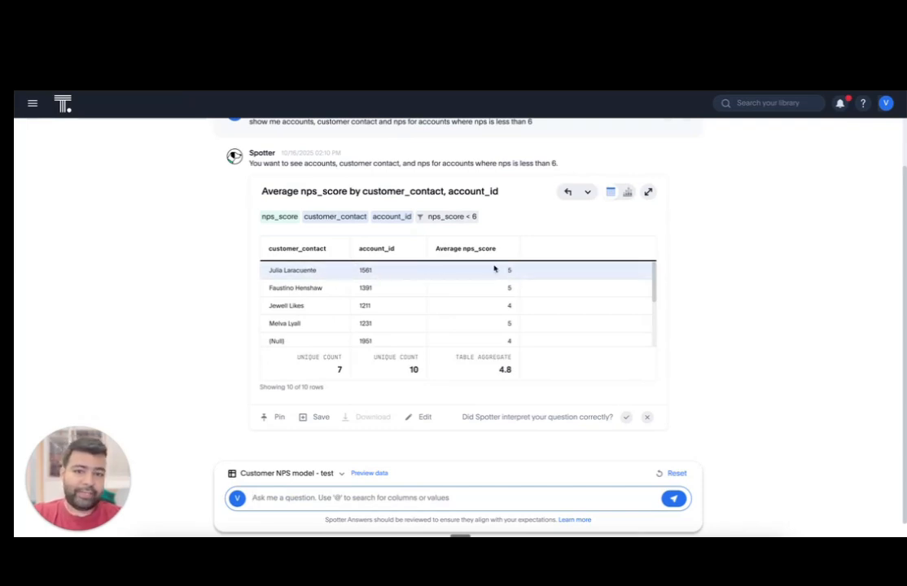
Ask Spotter the follow-up "Show customer name as well"
{"action": "type", "text": "Sh"}
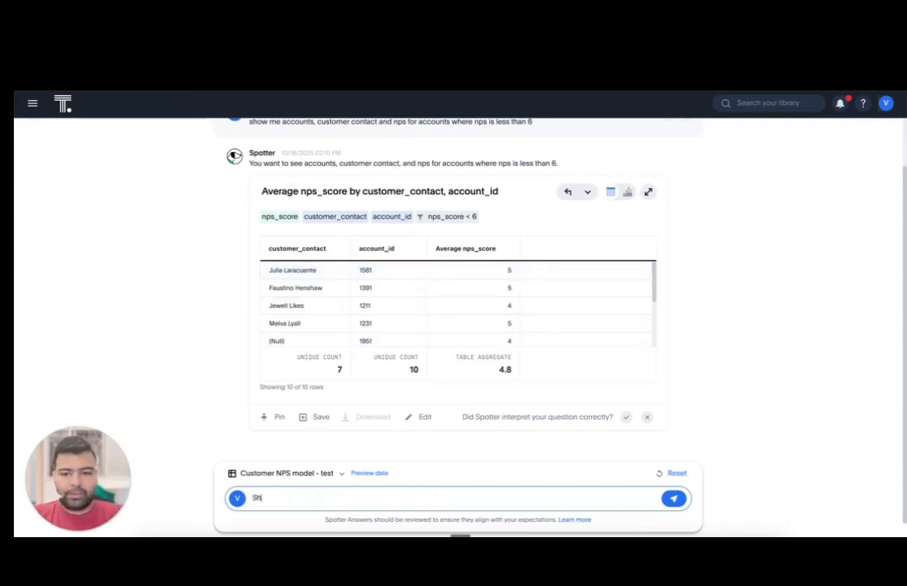
{"action": "type", "text": "ow customer na"}
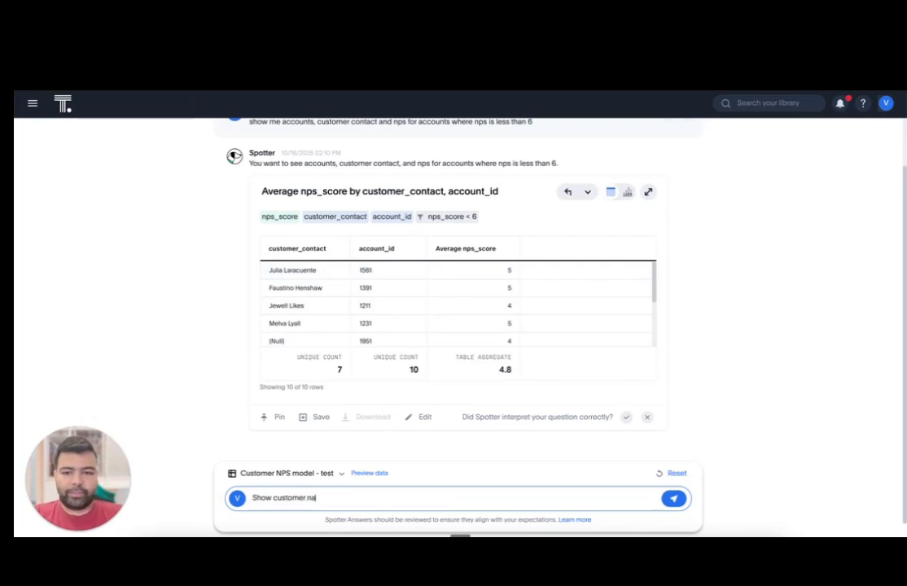
{"action": "type", "text": "me as well"}
{"action": "key", "text": "Return"}
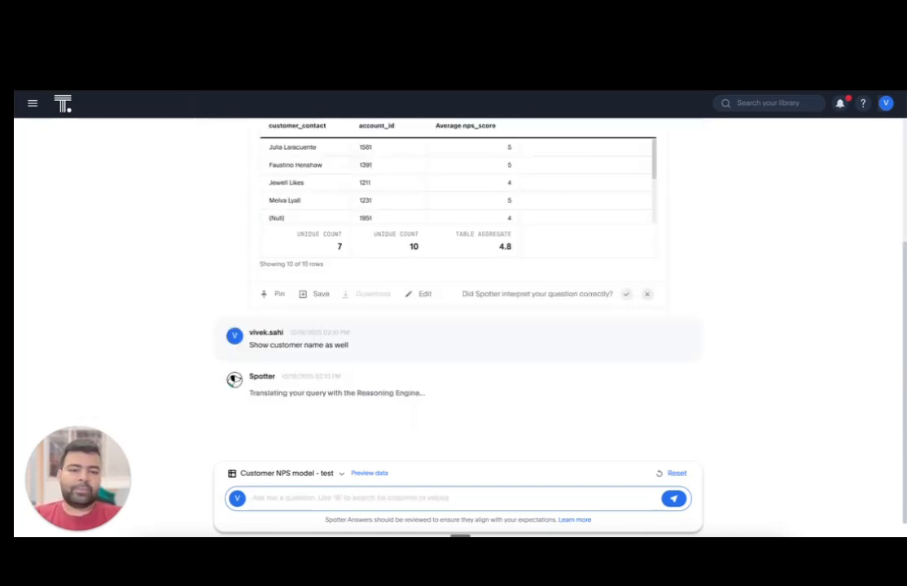